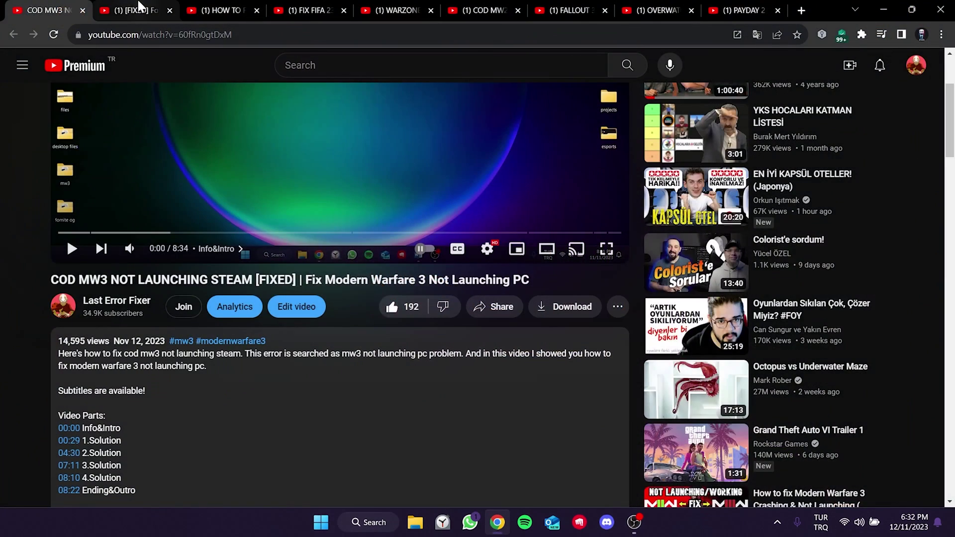
Look through the Fortnite-to-Payday 2 fix video tabs, then close the browser.
left_click(139, 9)
left_click(214, 9)
left_click(305, 9)
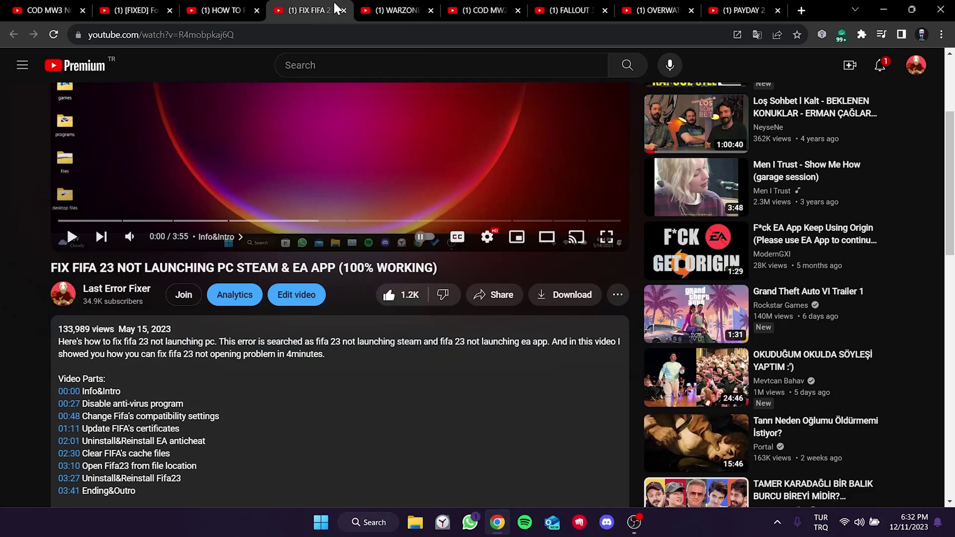
left_click(398, 7)
left_click(480, 9)
left_click(561, 9)
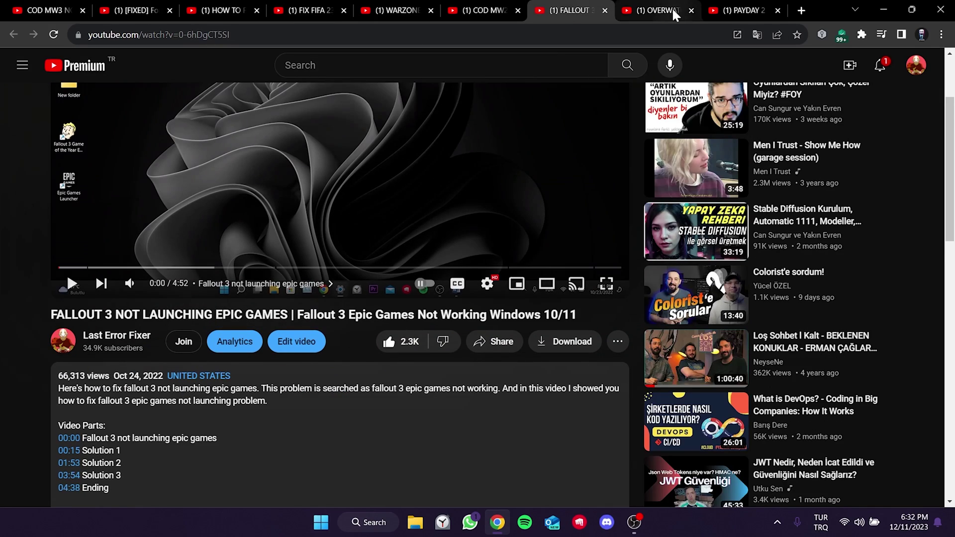
left_click(649, 9)
left_click(724, 11)
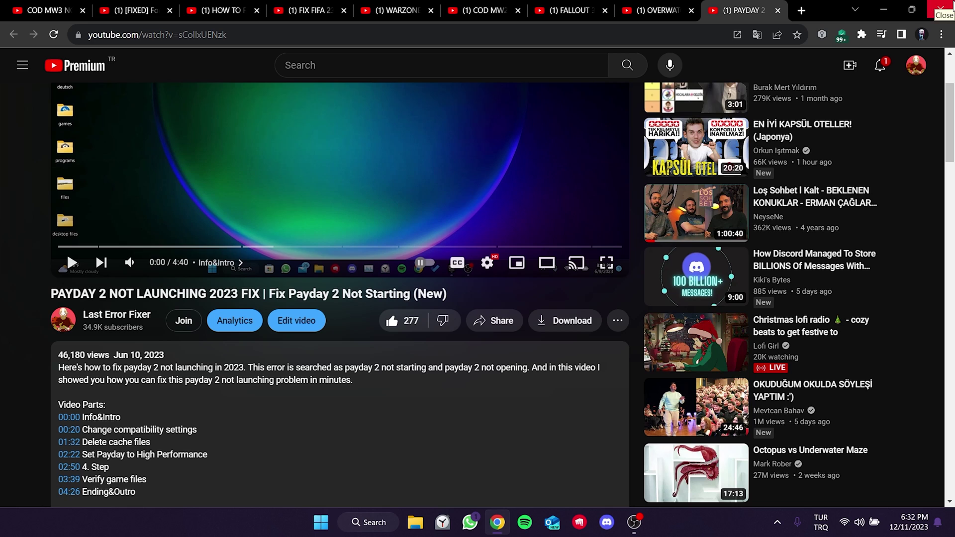
left_click(940, 9)
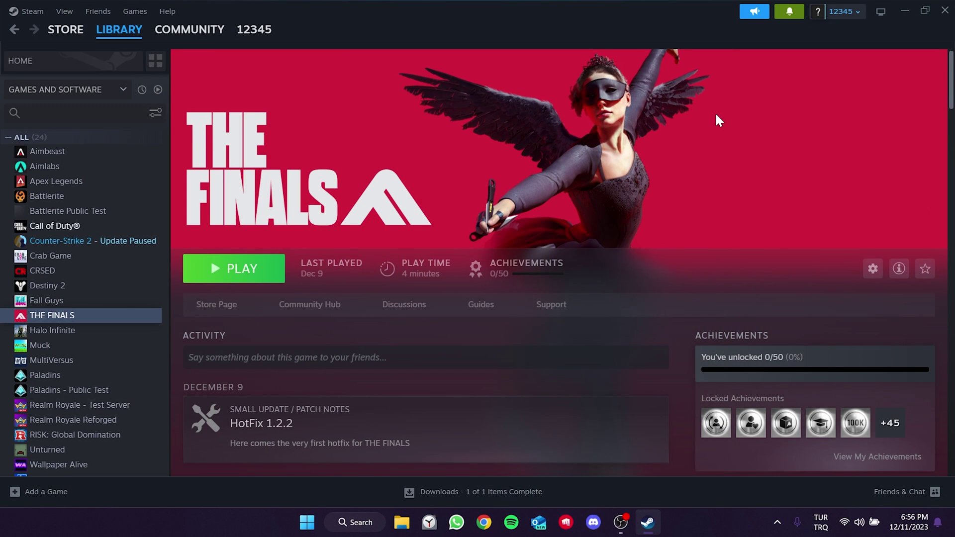
Open THE FINALS' installed game folder in File Explorer from its Steam library entry.
right_click(59, 320)
mouse_move(119, 401)
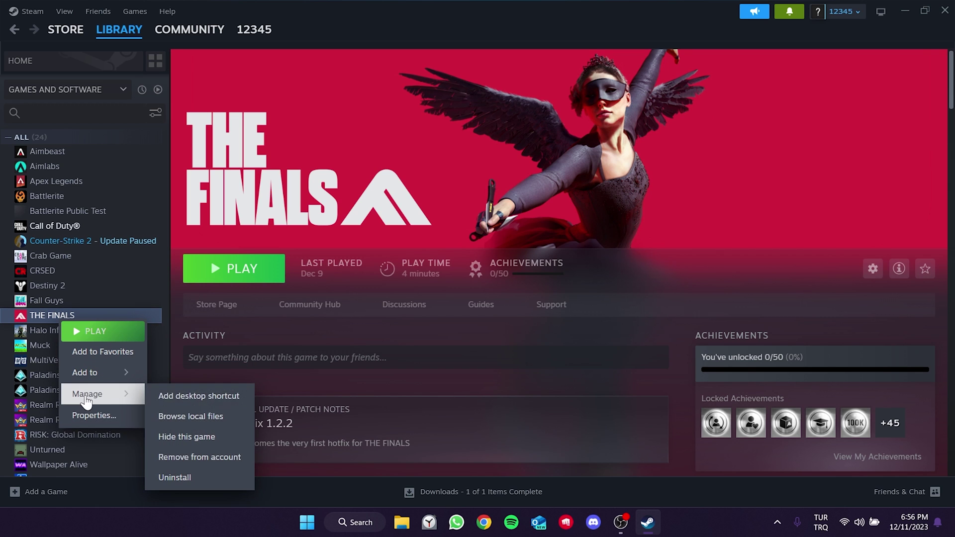
left_click(200, 422)
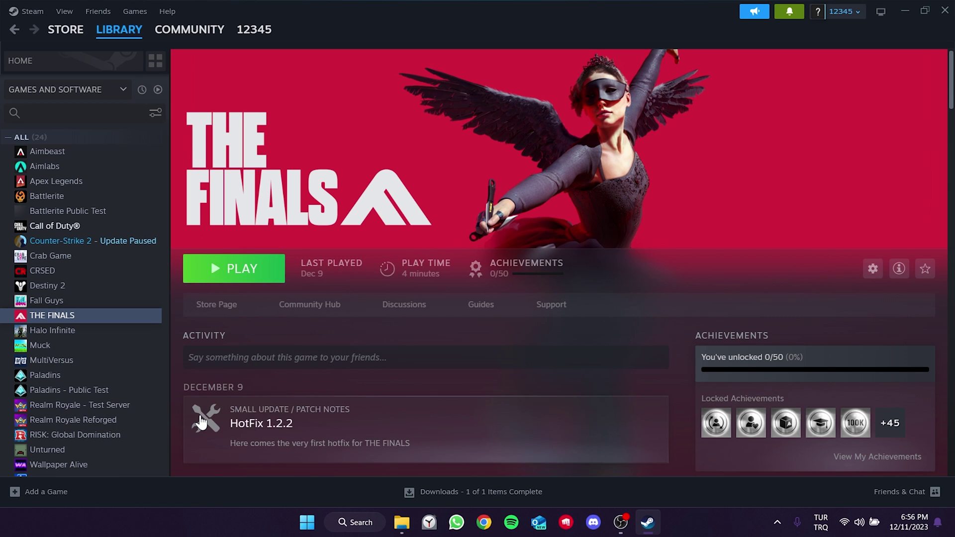
Disable fullscreen optimizations in Discovery.exe's compatibility properties and apply the change.
left_click(405, 526)
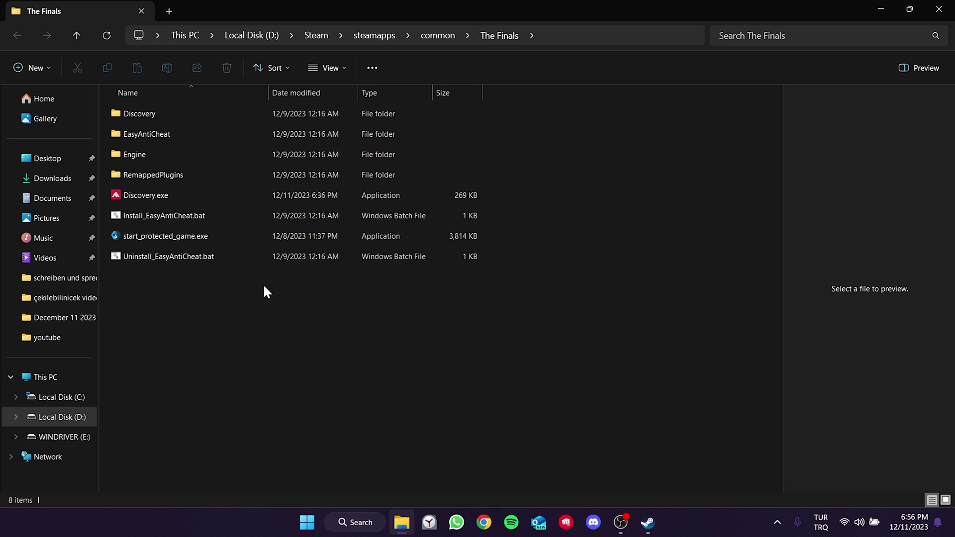
left_click(165, 195)
right_click(164, 195)
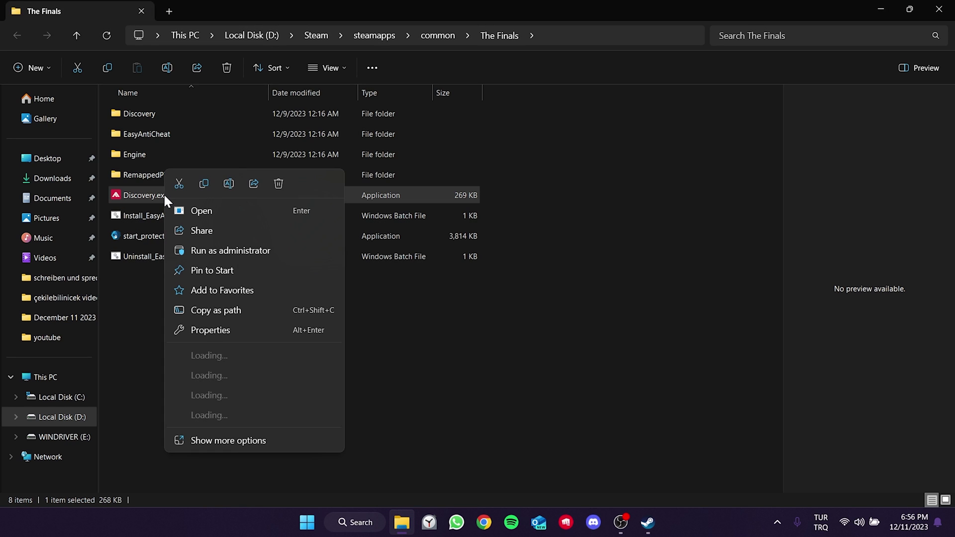
left_click(230, 330)
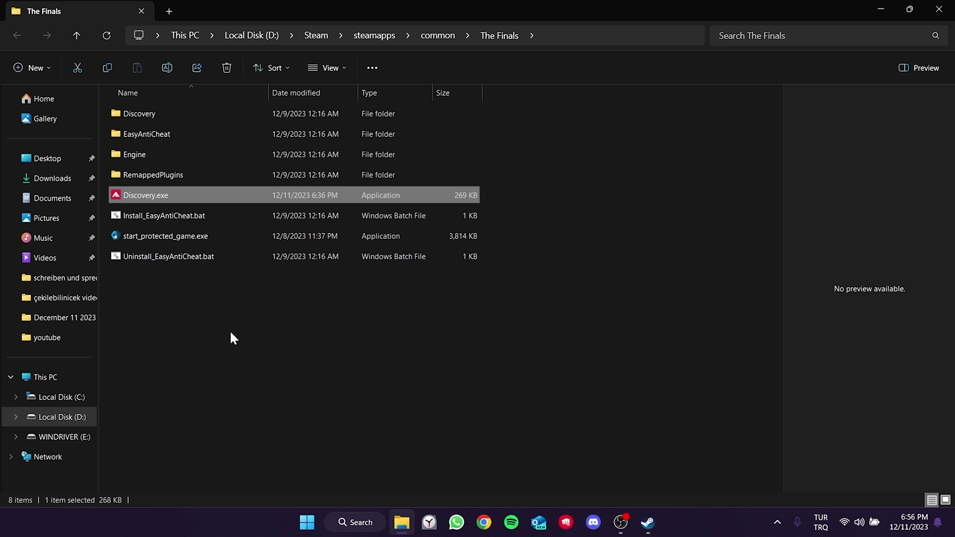
left_click(288, 196)
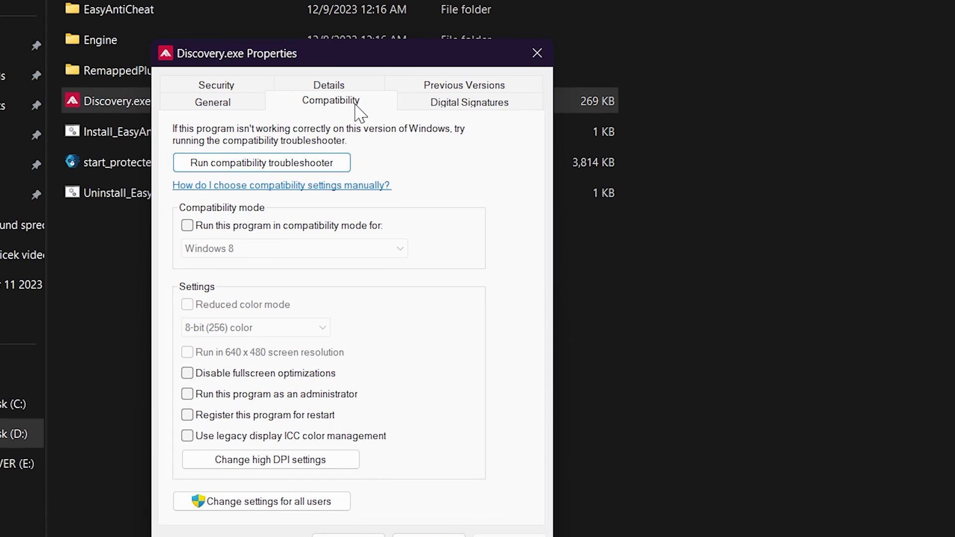
left_click(188, 373)
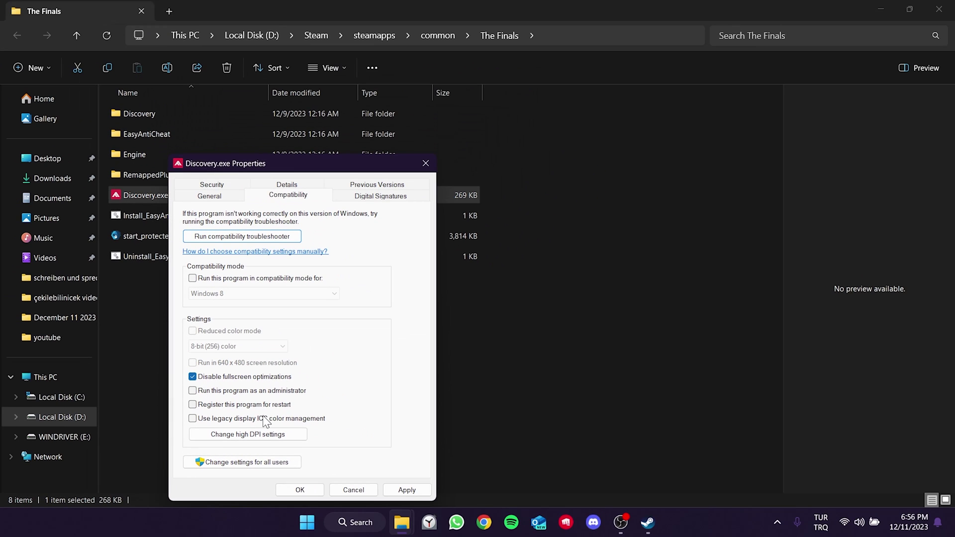
left_click(407, 491)
left_click(298, 489)
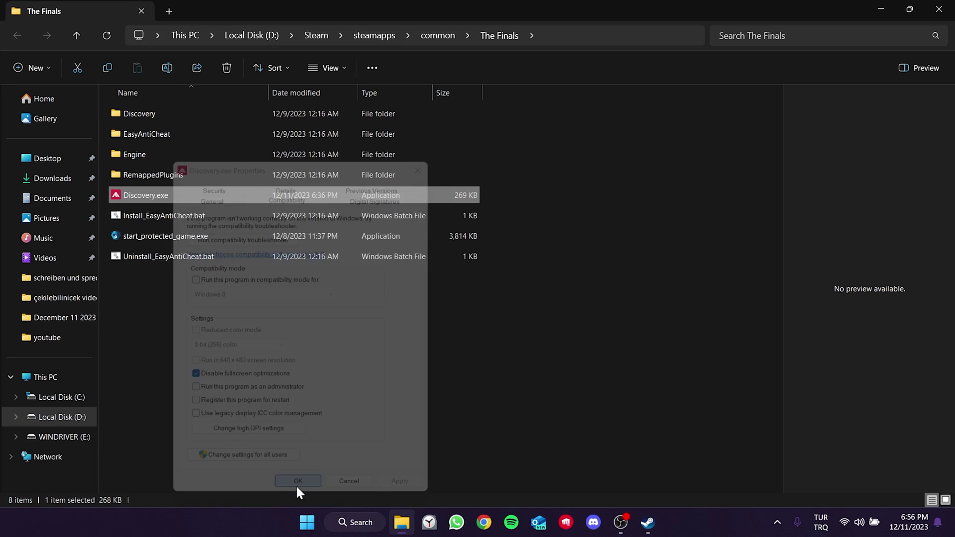
left_click(301, 398)
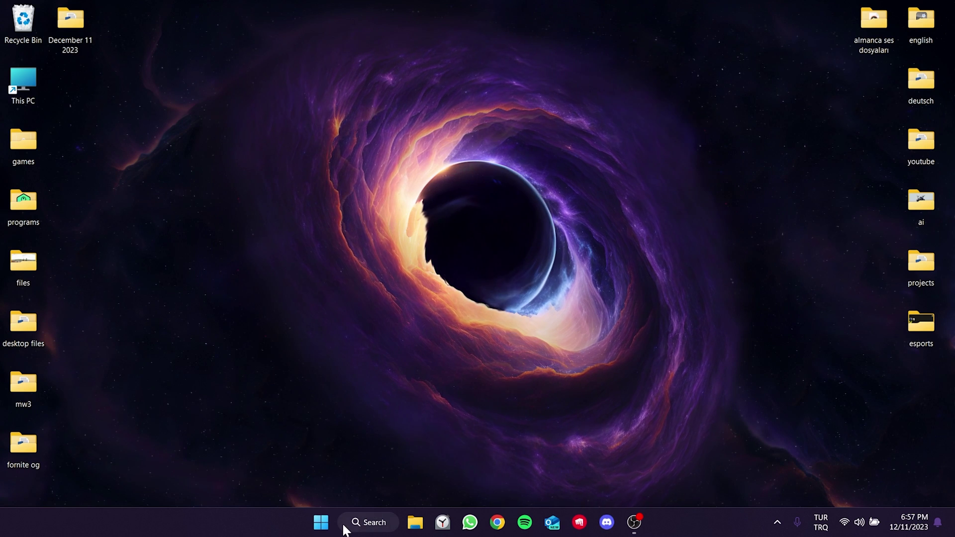
Open the Windows Graphics settings page by searching 'graphics settings'.
left_click(343, 527)
type("grap")
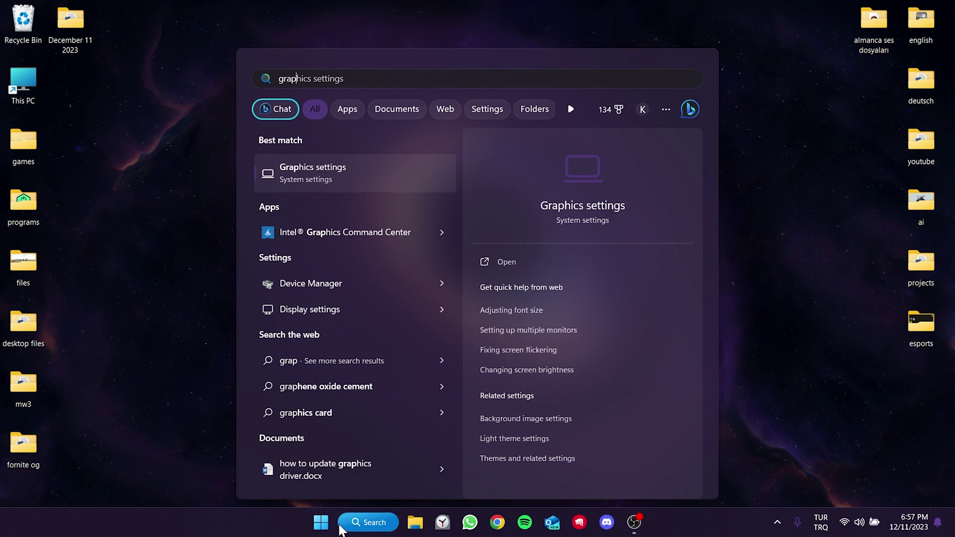
type("hics settings")
left_click(334, 183)
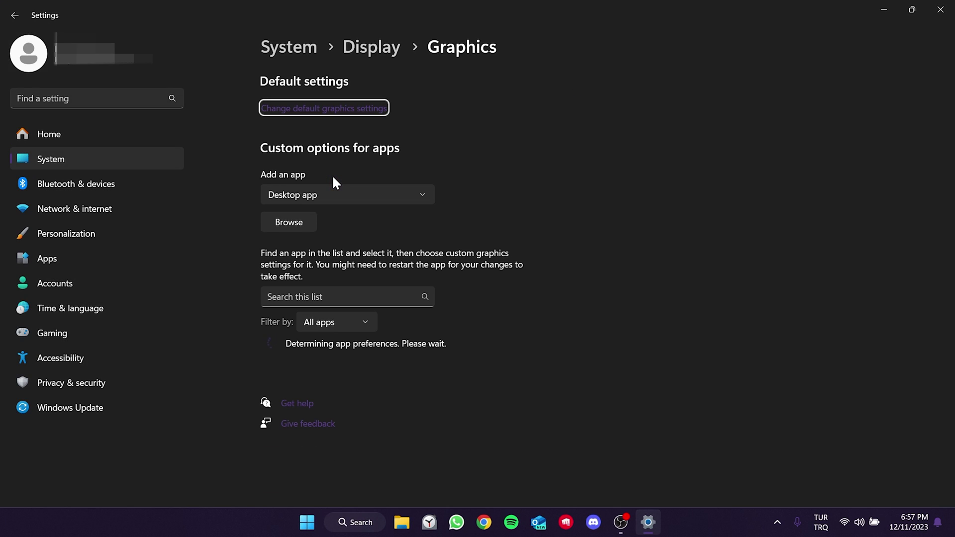
left_click(577, 214)
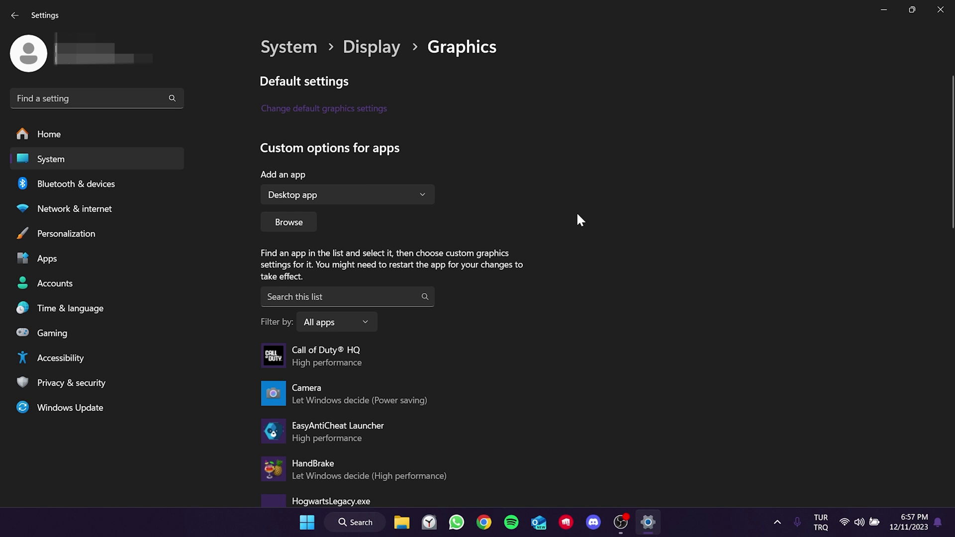
Add The Finals\Discovery.exe to the custom graphics app list.
left_click(289, 222)
double_click(306, 10)
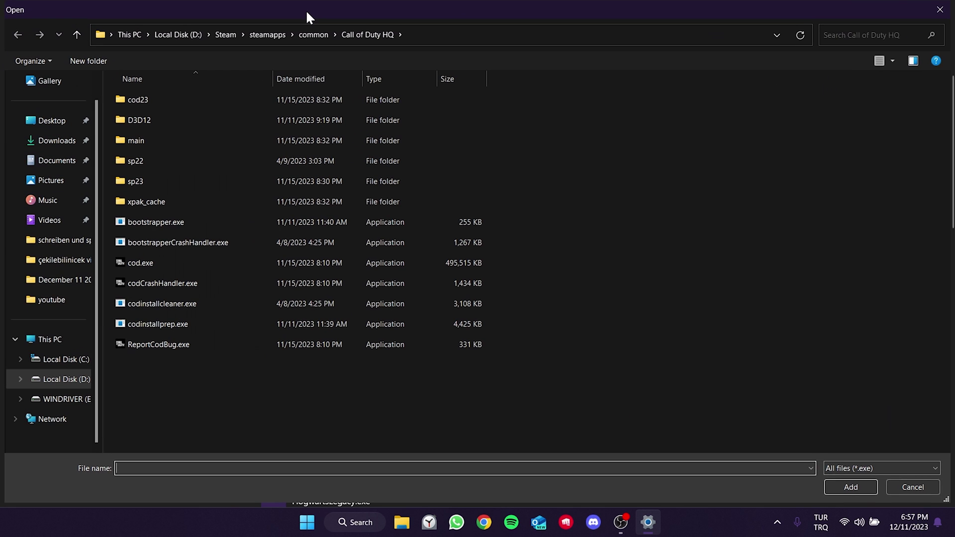
left_click(308, 36)
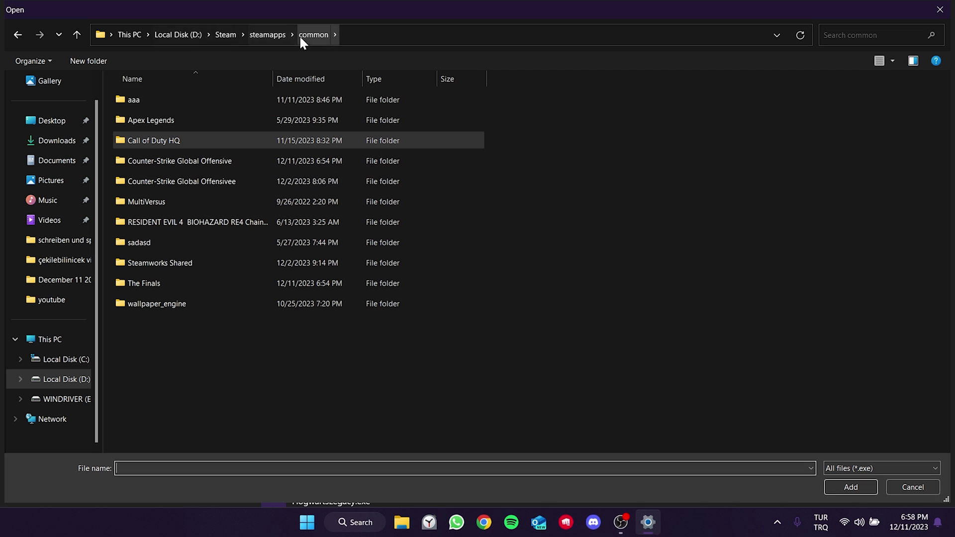
double_click(166, 283)
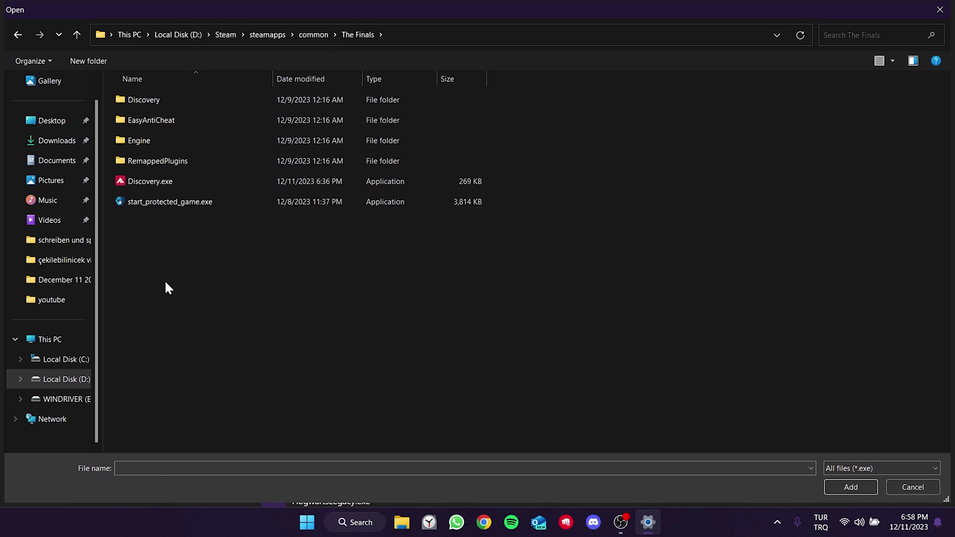
left_click(171, 180)
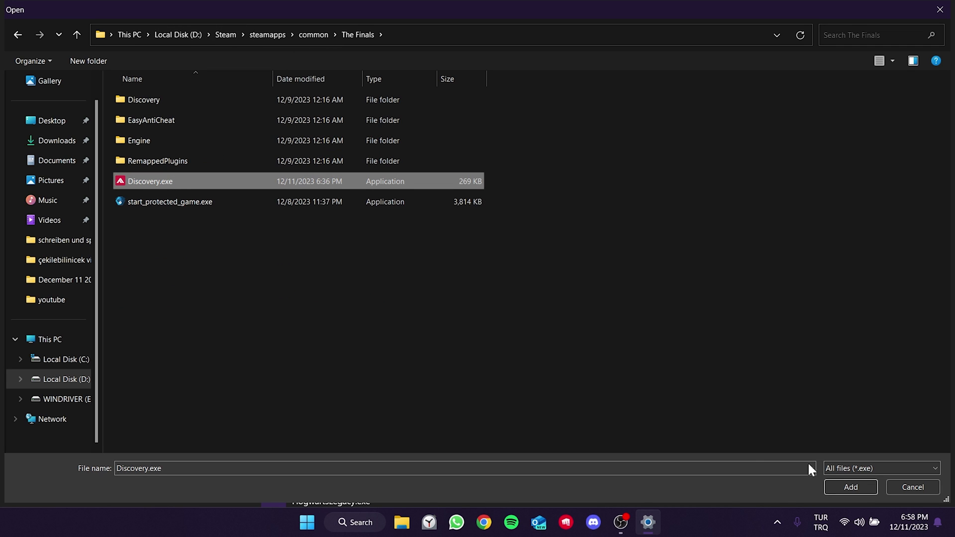
left_click(847, 487)
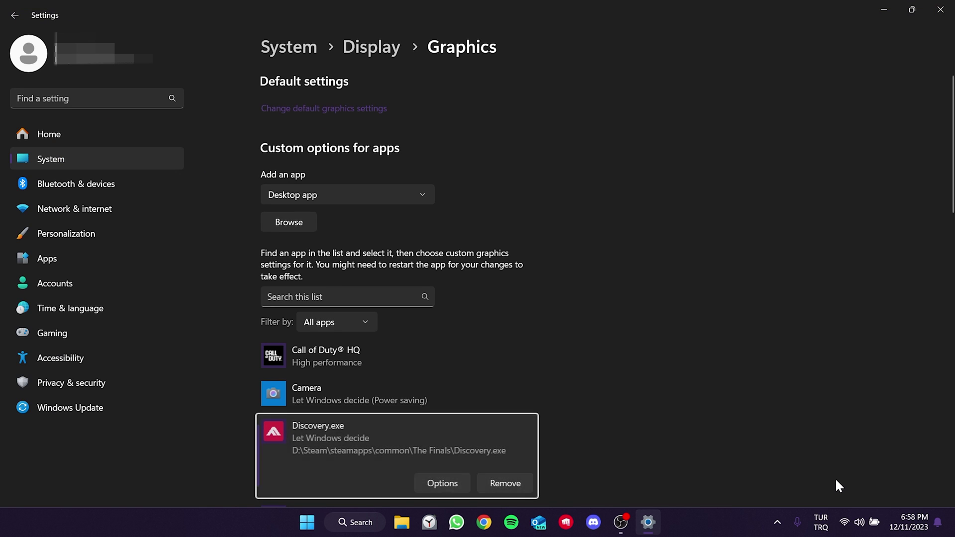
Set Discovery.exe's graphics preference to High performance and save it.
scroll(738, 407, "down", 1)
scroll(739, 412, "down", 1)
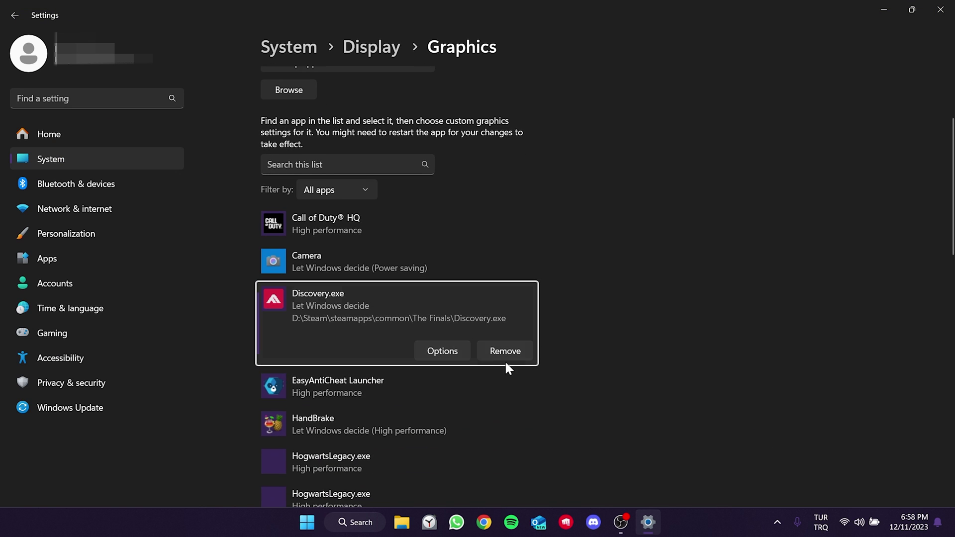
left_click(433, 352)
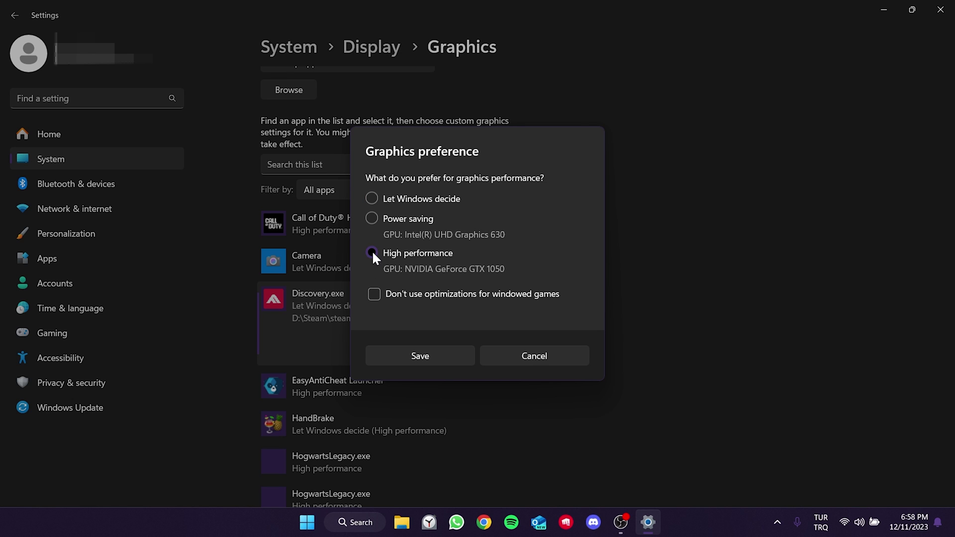
left_click(422, 354)
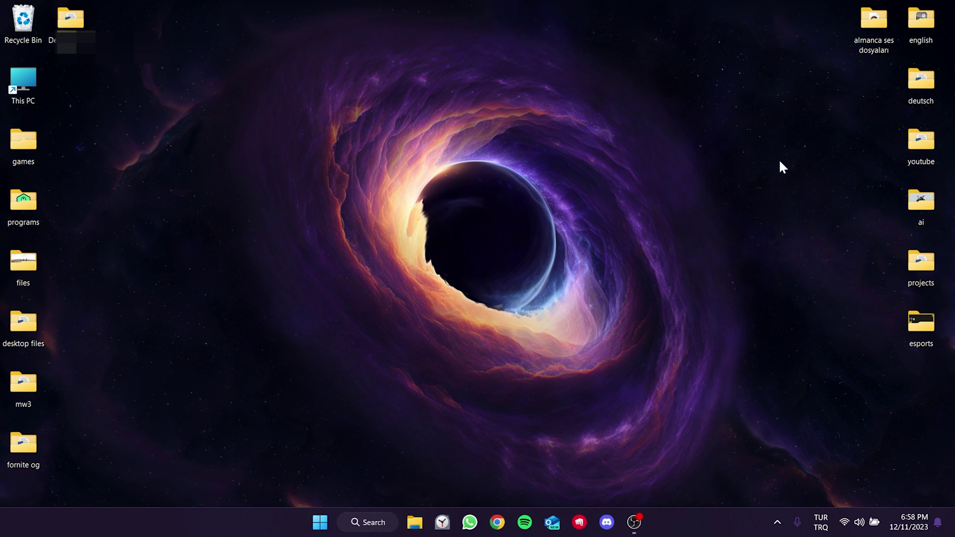
Go to Windows Security under Privacy & security in Windows Settings.
right_click(321, 522)
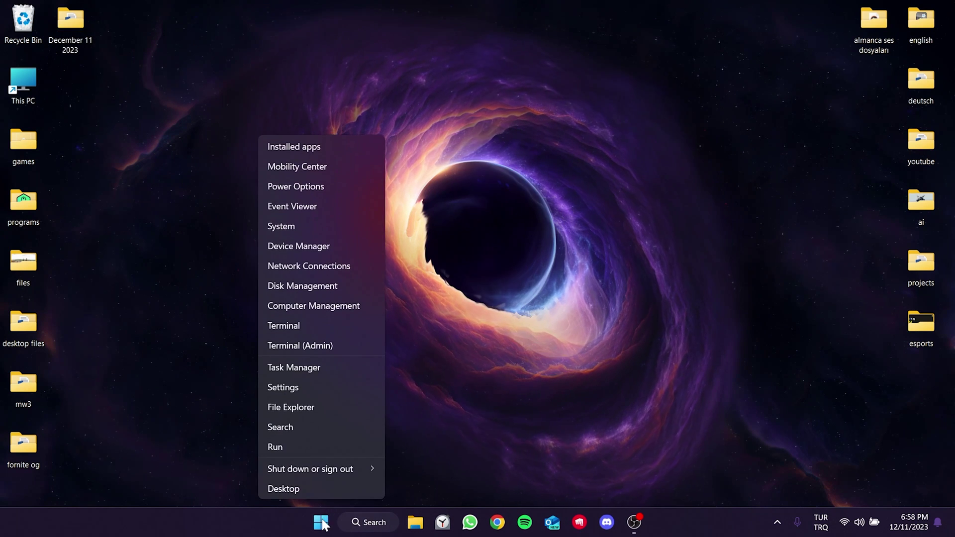
left_click(307, 389)
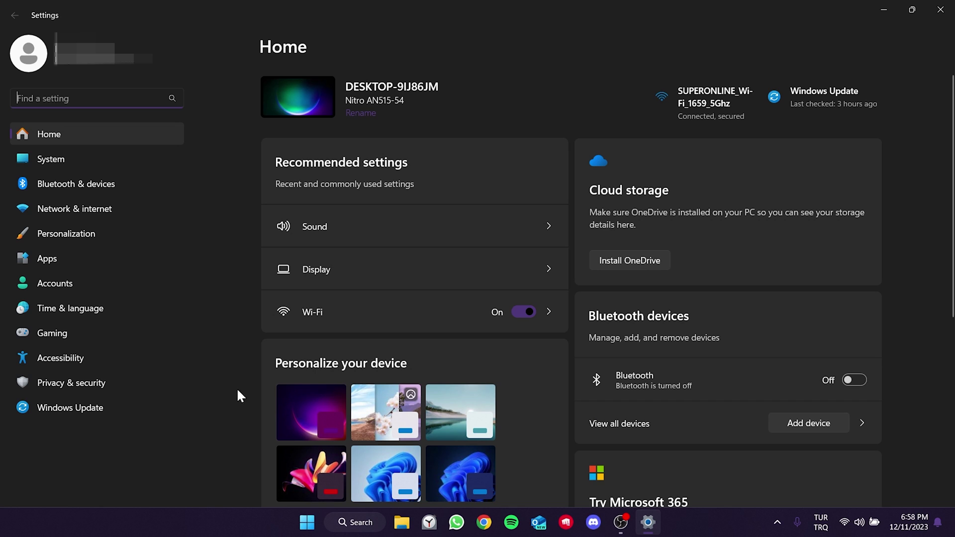
left_click(49, 384)
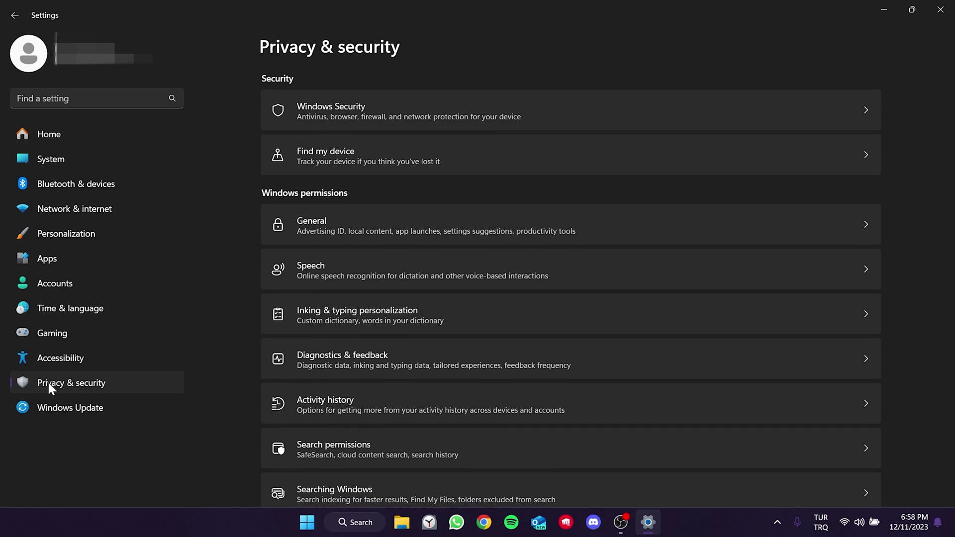
left_click(426, 120)
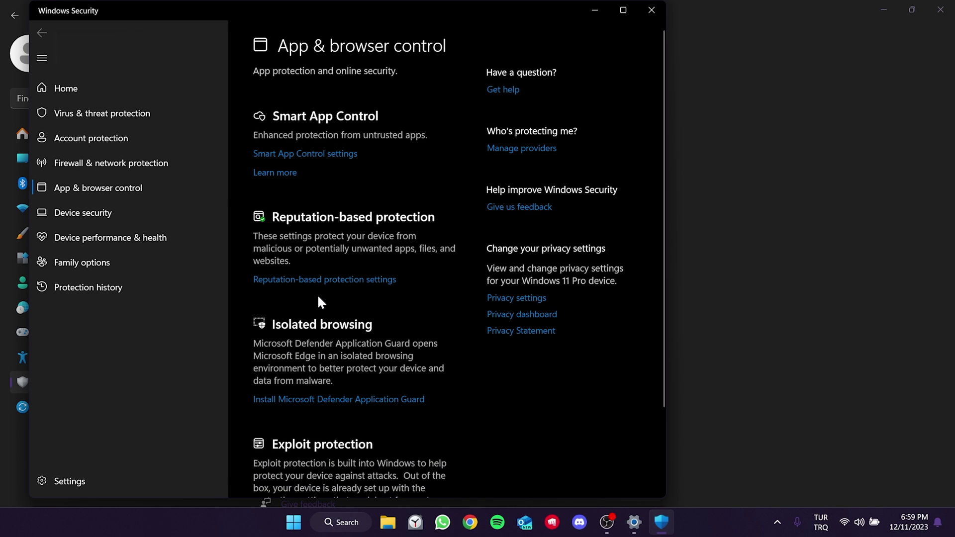
Set Exploit protection's Force randomization for images (Mandatory ASLR) to On by default.
scroll(358, 296, "down", 2)
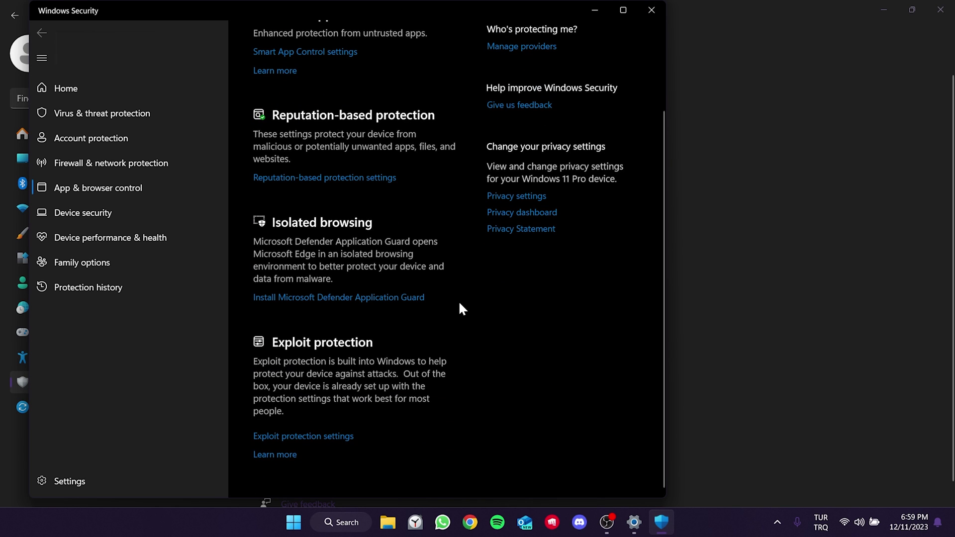
left_click(299, 436)
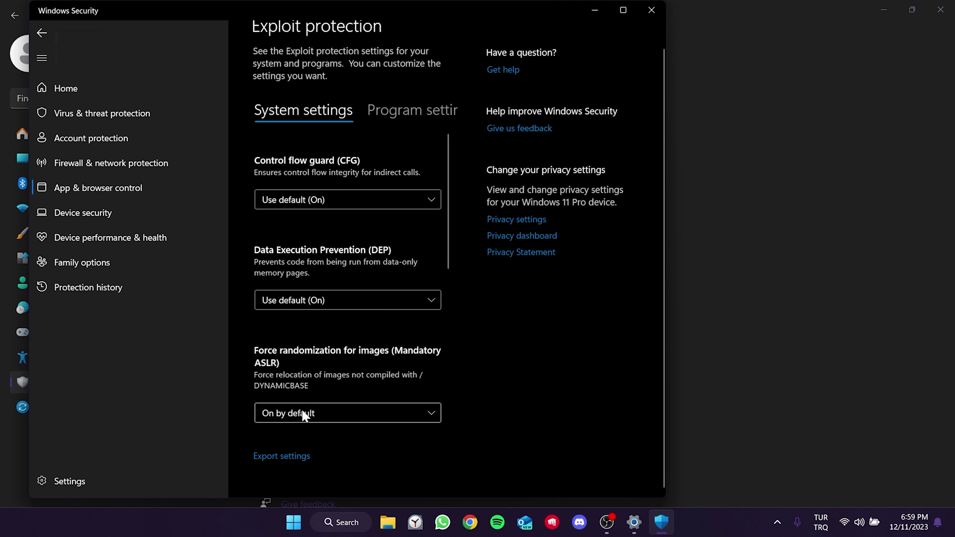
left_click(300, 411)
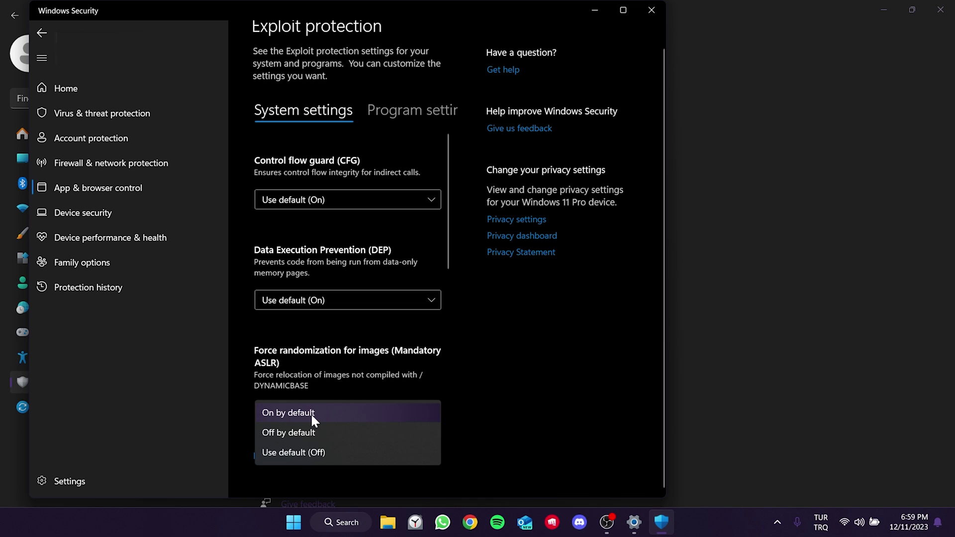
left_click(294, 413)
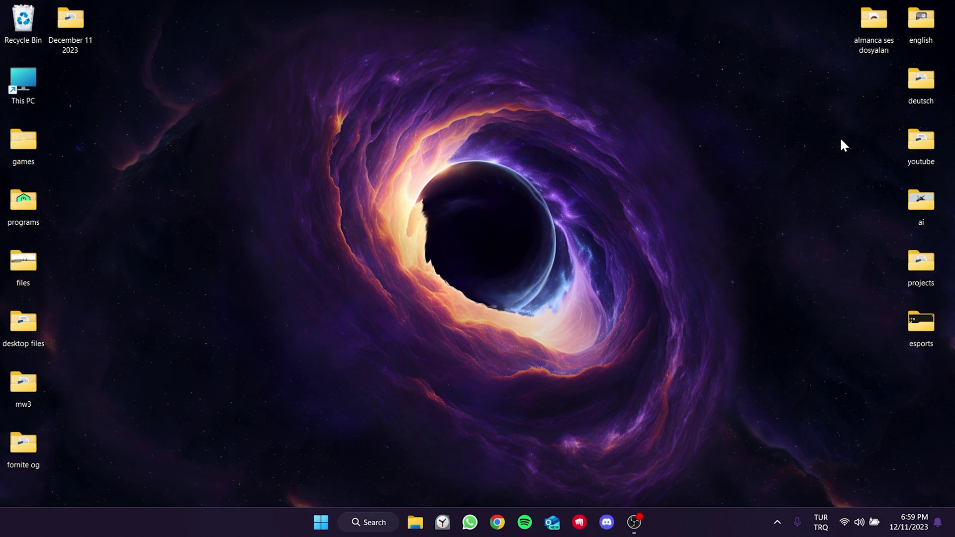
Launch Task Manager through a Windows search for 'task'.
left_click(776, 522)
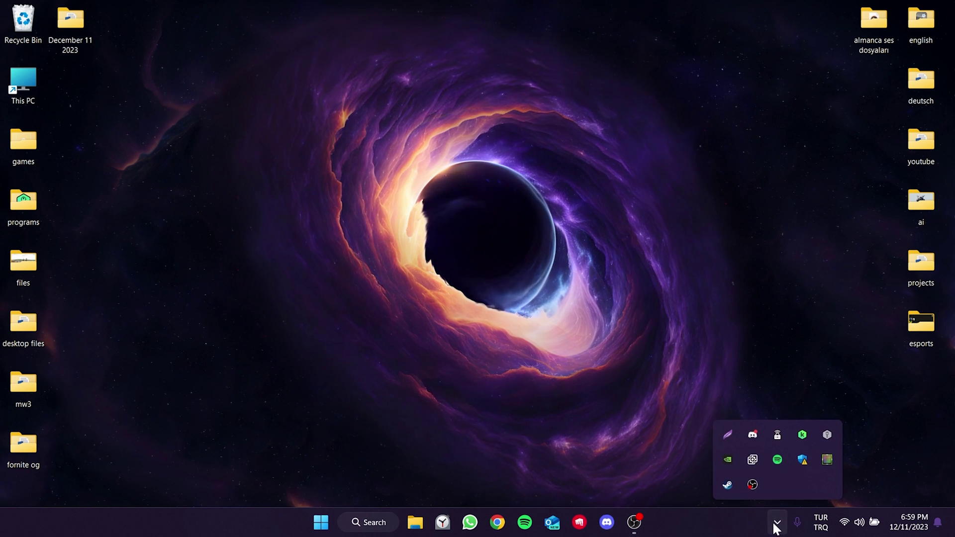
left_click(775, 525)
left_click(378, 522)
type("task")
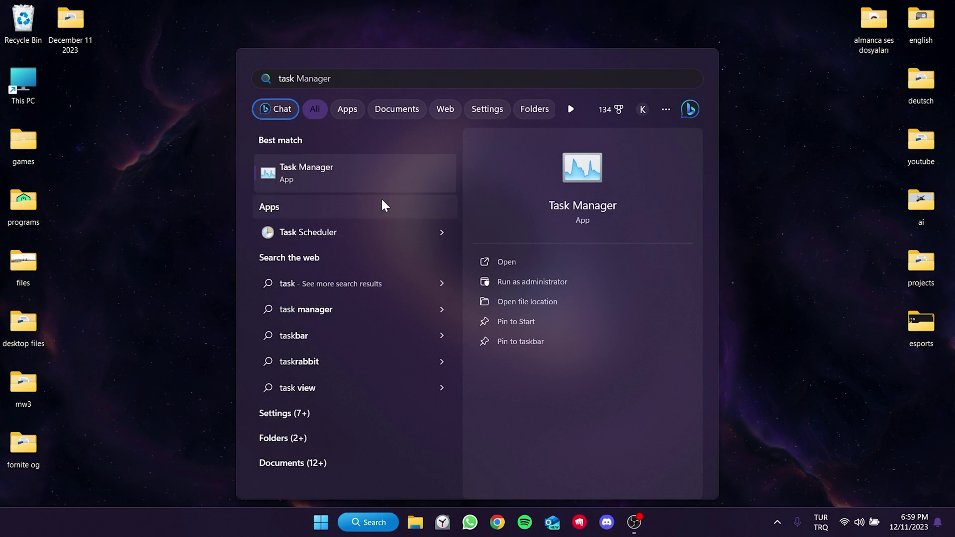
left_click(379, 167)
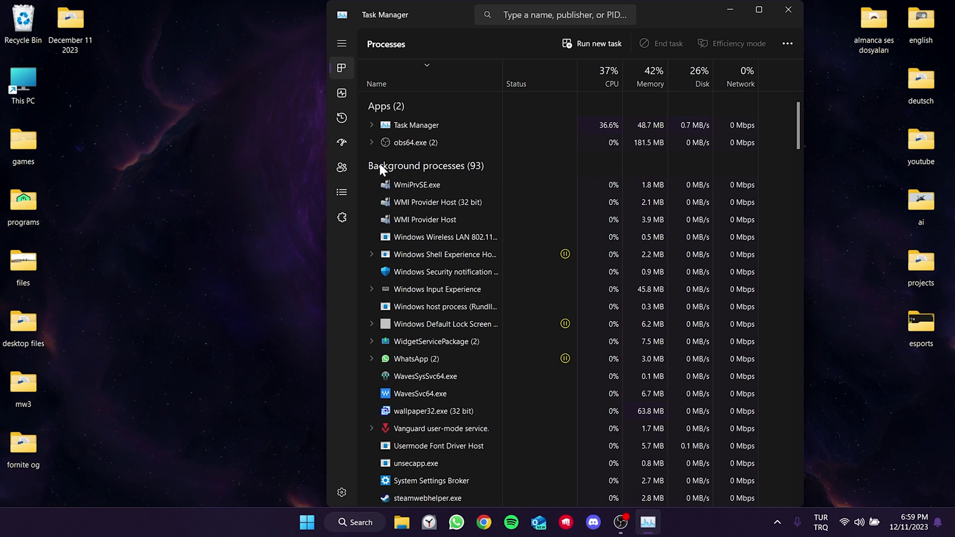
End the Vanguard user-mode service process and close Task Manager.
scroll(453, 240, "down", 2)
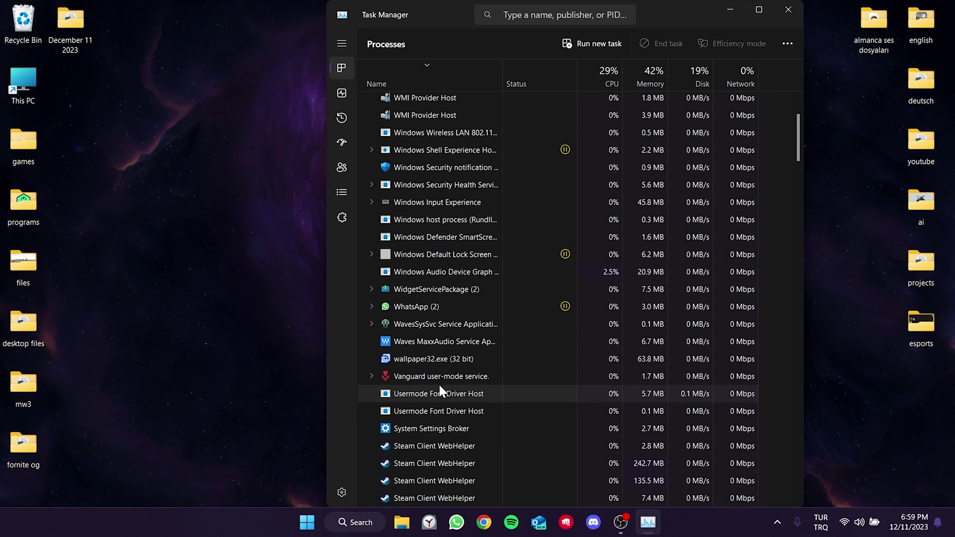
left_click(435, 377)
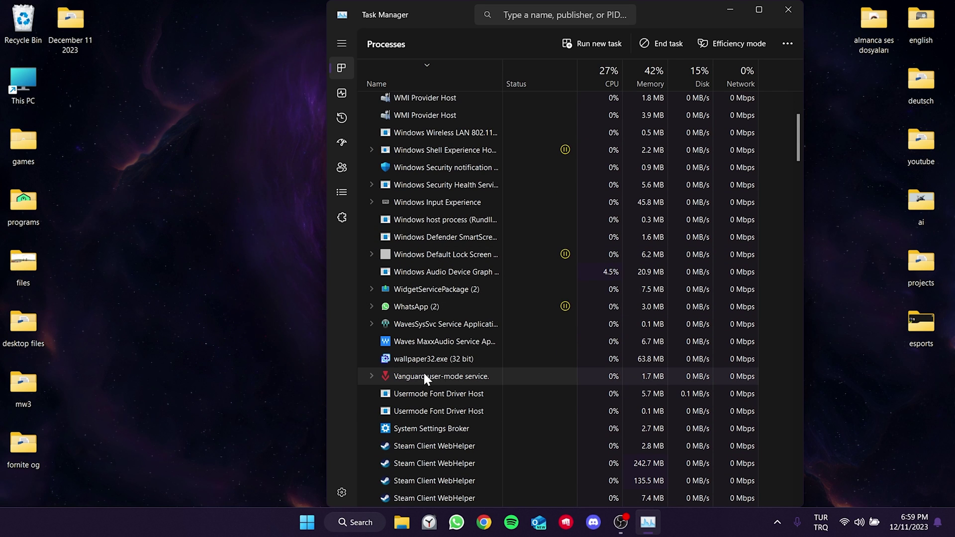
left_click(651, 43)
scroll(527, 238, "down", 3)
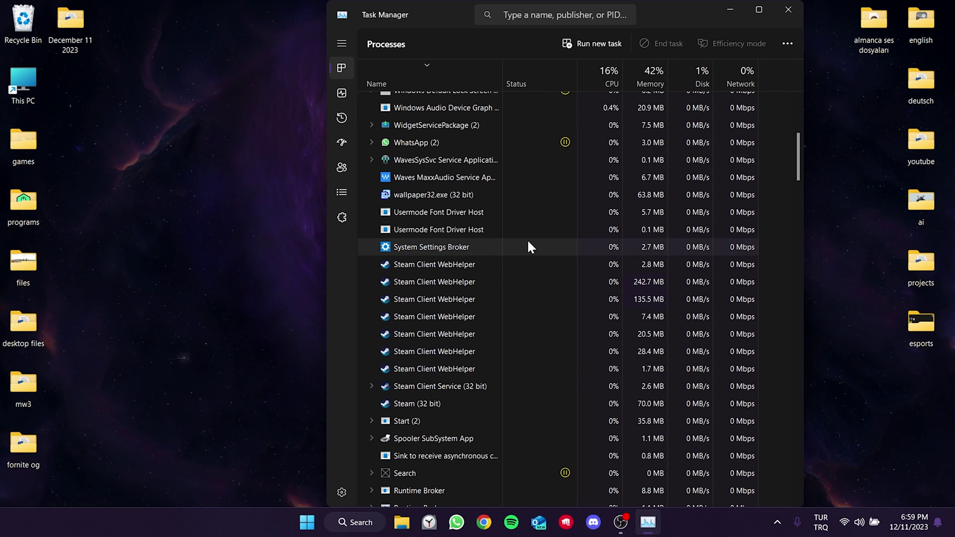
left_click(788, 10)
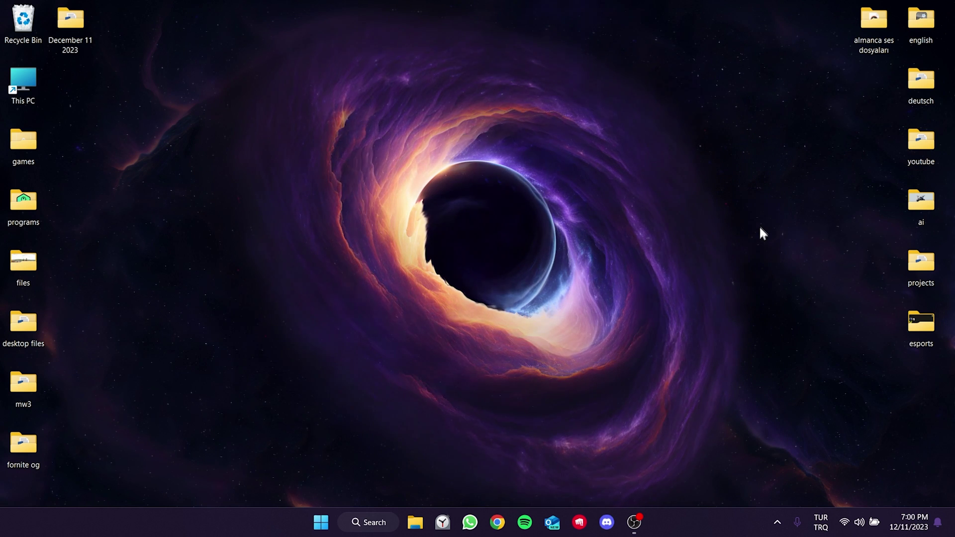
Turn off Discord's in-game overlay, close Discord, and show THE FINALS in Steam's library.
left_click(607, 531)
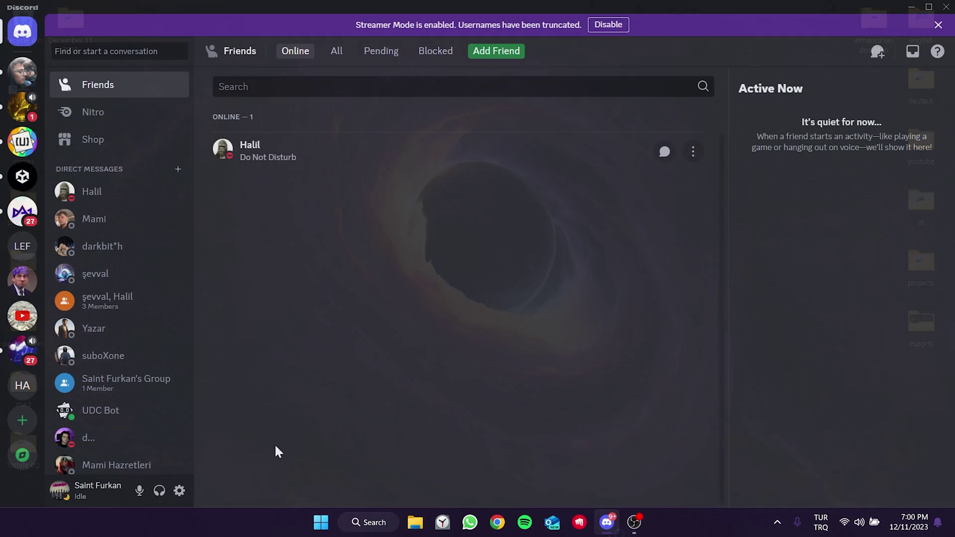
left_click(183, 491)
scroll(228, 336, "down", 6)
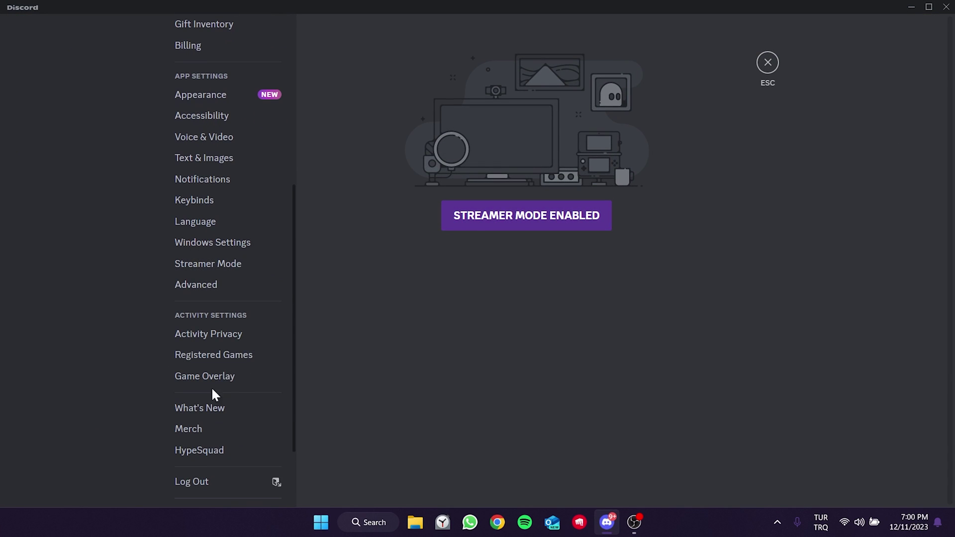
left_click(210, 377)
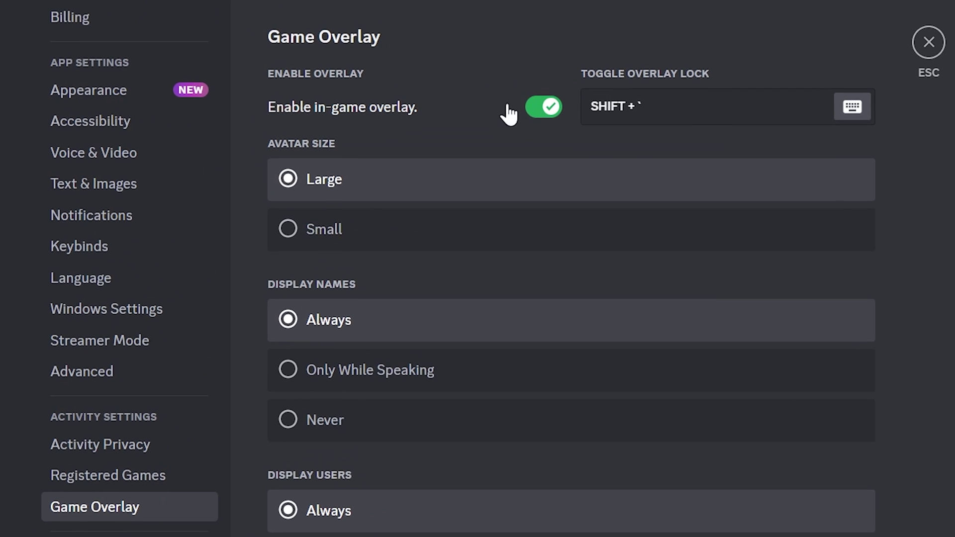
left_click(510, 106)
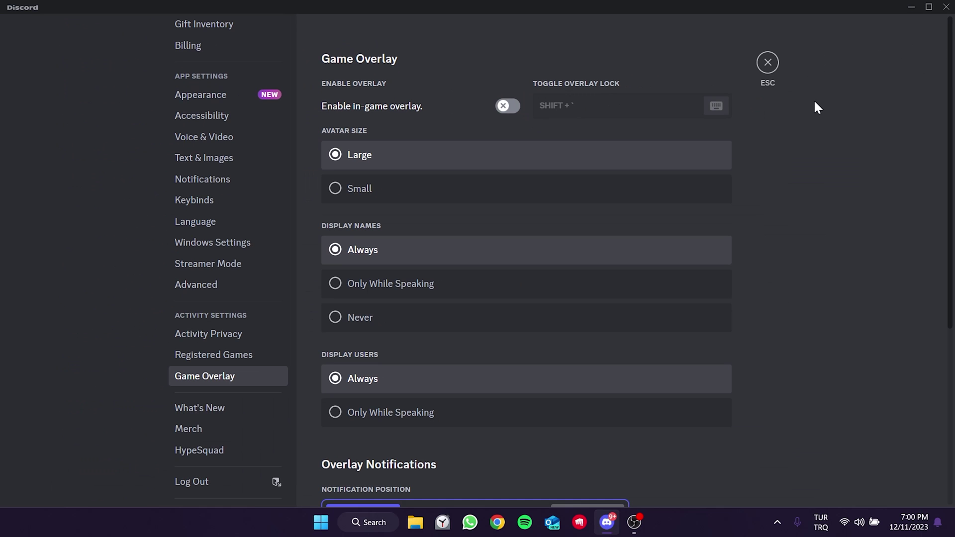
left_click(946, 7)
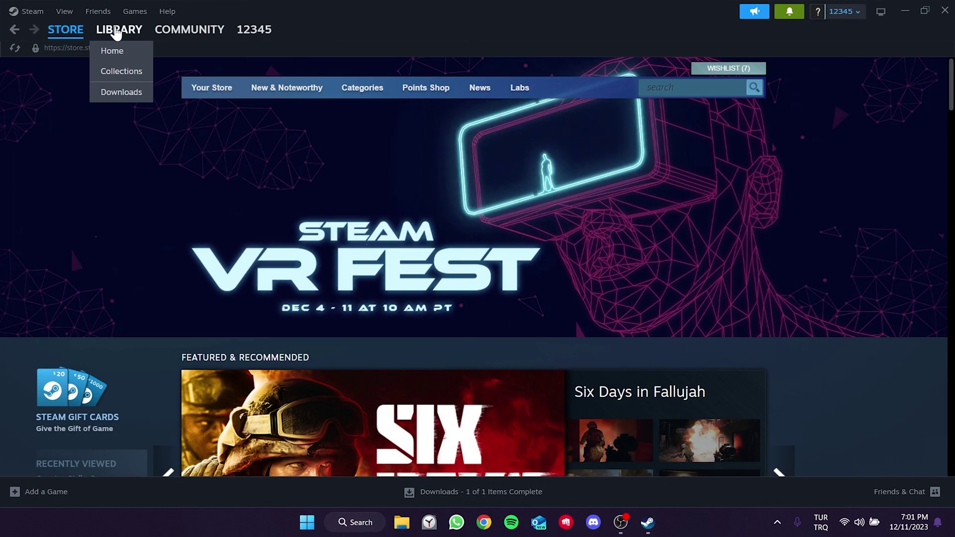
left_click(117, 30)
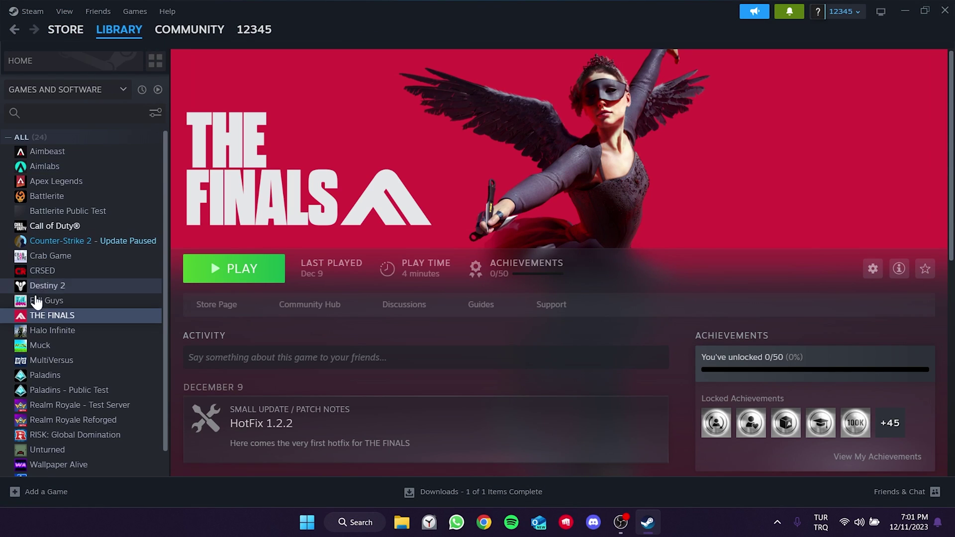
Verify integrity of THE FINALS' game files from its Steam Properties.
right_click(44, 315)
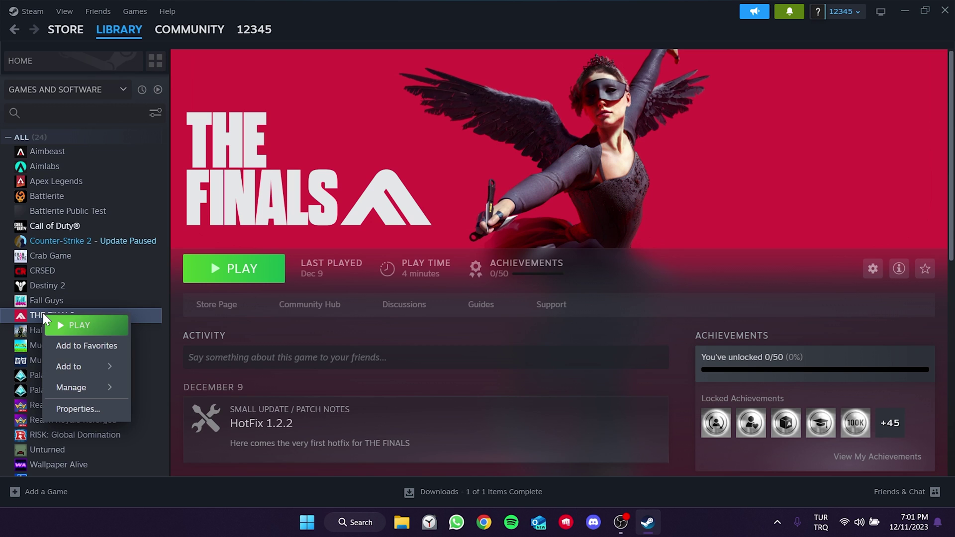
left_click(77, 408)
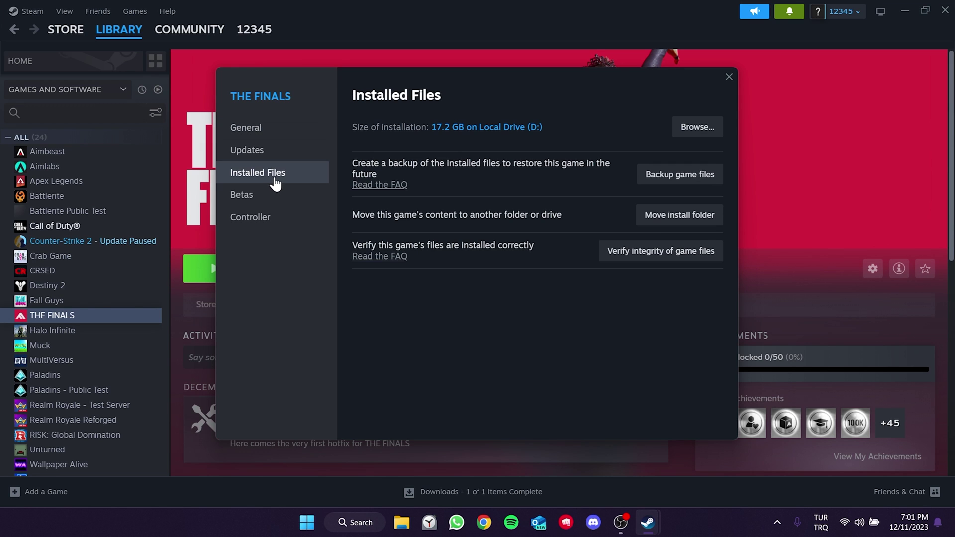
left_click(665, 254)
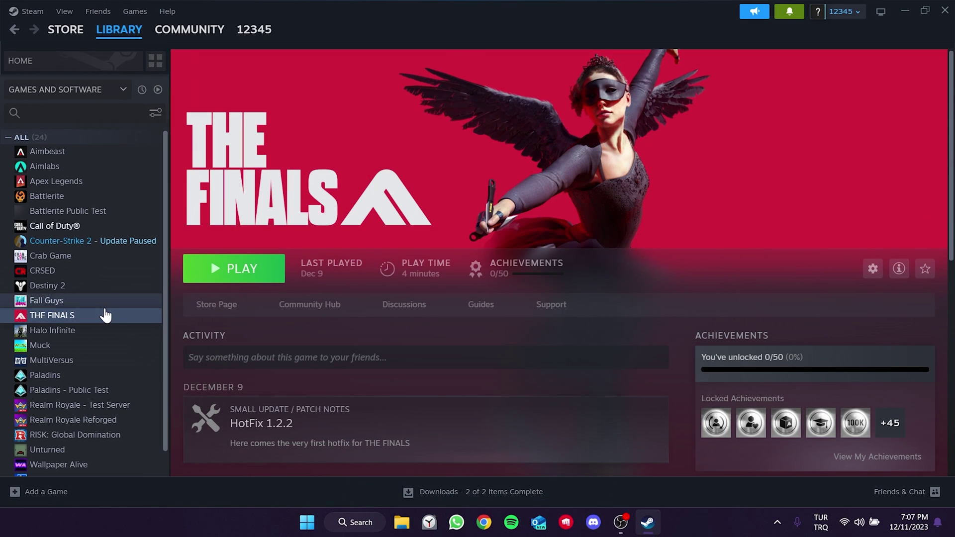
Browse THE FINALS' local files at D:\Steam\steamapps\common\The Finals via Manage.
right_click(106, 315)
right_click(85, 316)
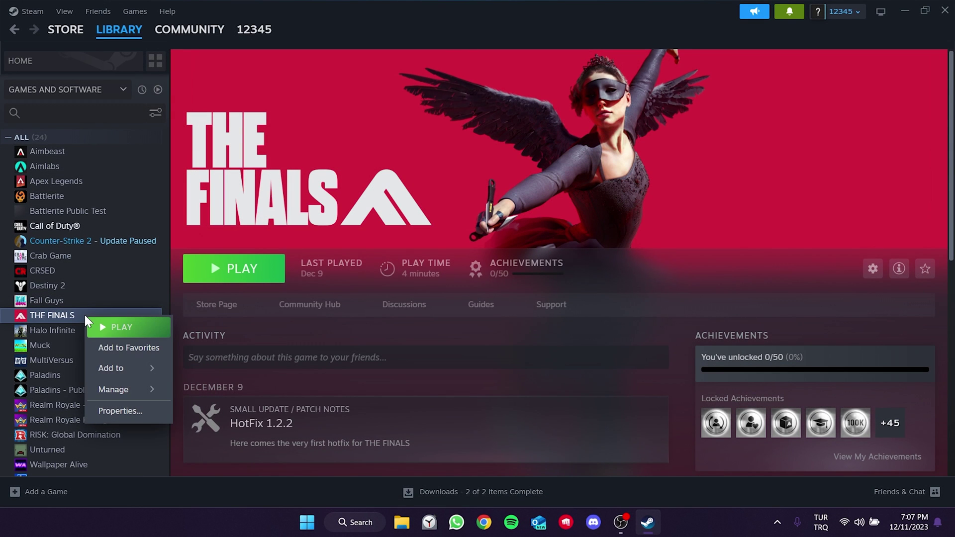
mouse_move(124, 391)
left_click(221, 412)
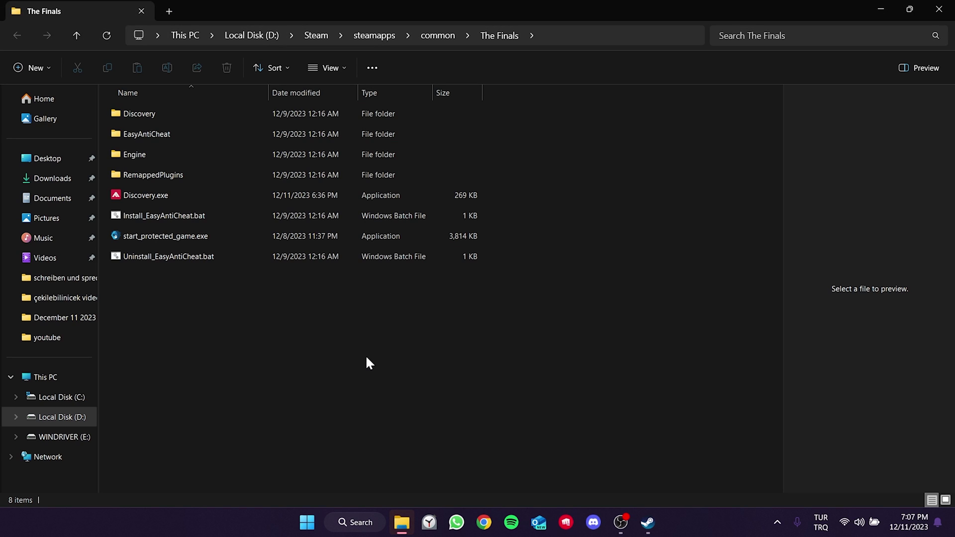
Create a new folder named xxx in D:\Steam\steamapps\common.
left_click(452, 32)
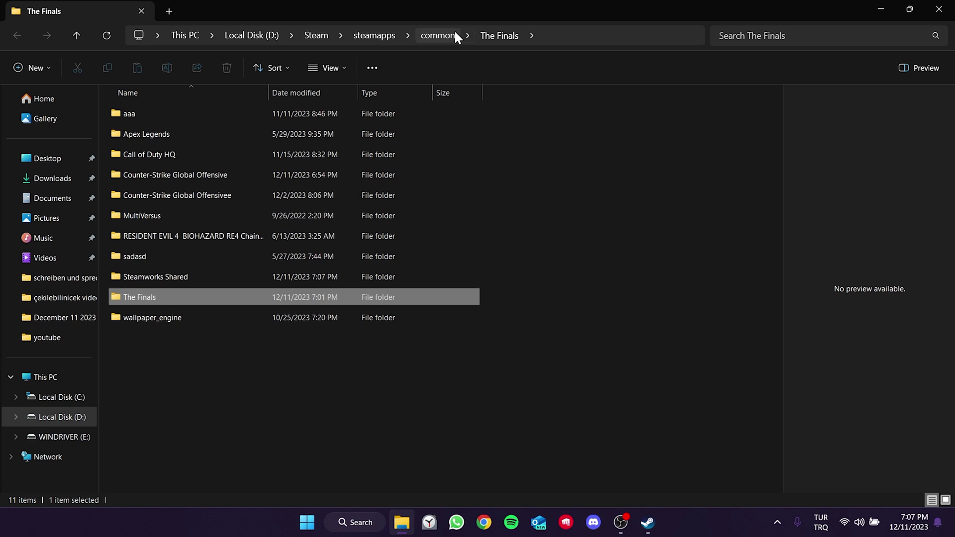
right_click(255, 350)
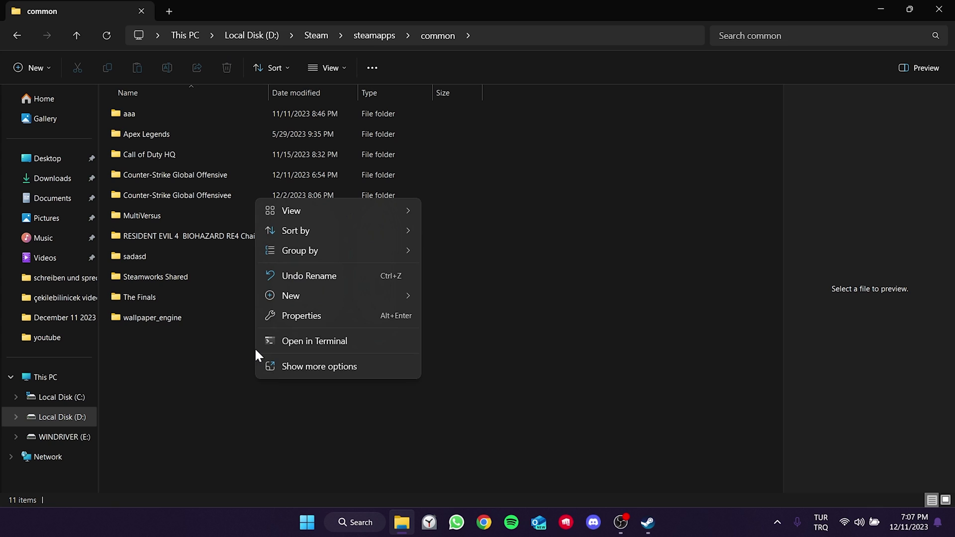
mouse_move(292, 299)
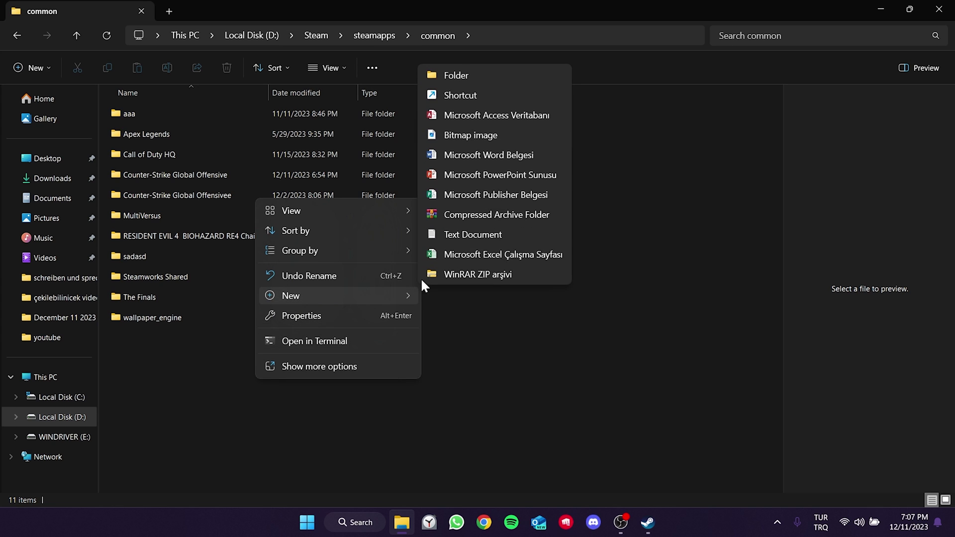
left_click(479, 78)
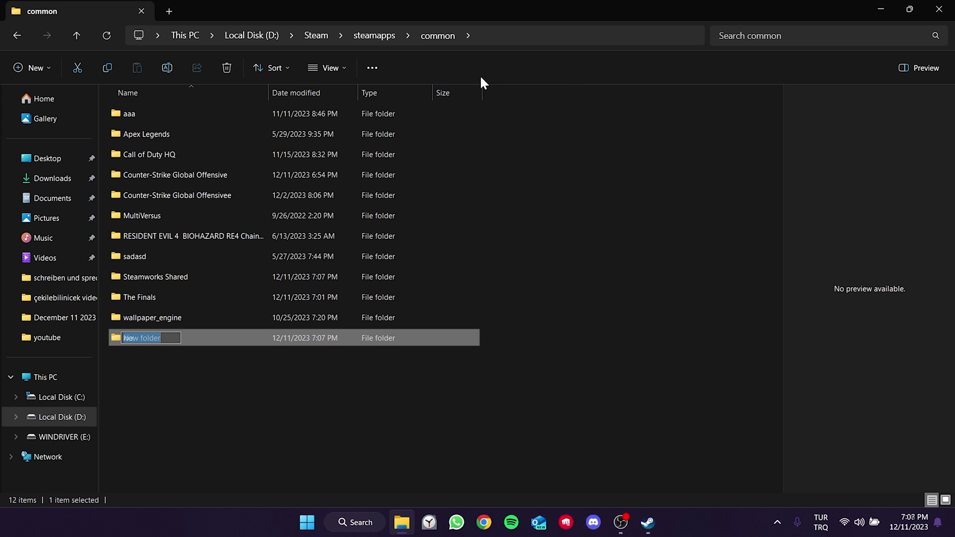
type("xxx")
key("Return")
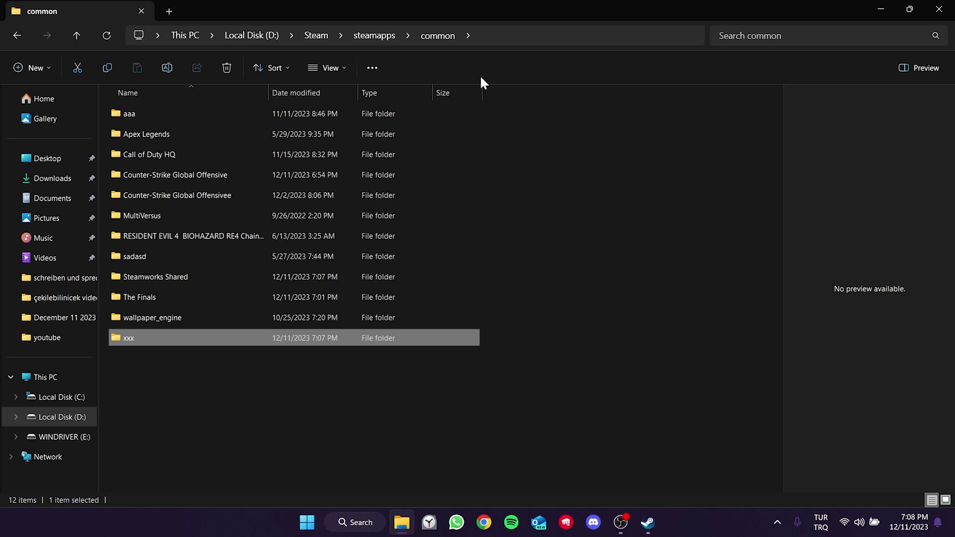
Move all of The Finals' game files and folders into the xxx folder.
left_click(581, 245)
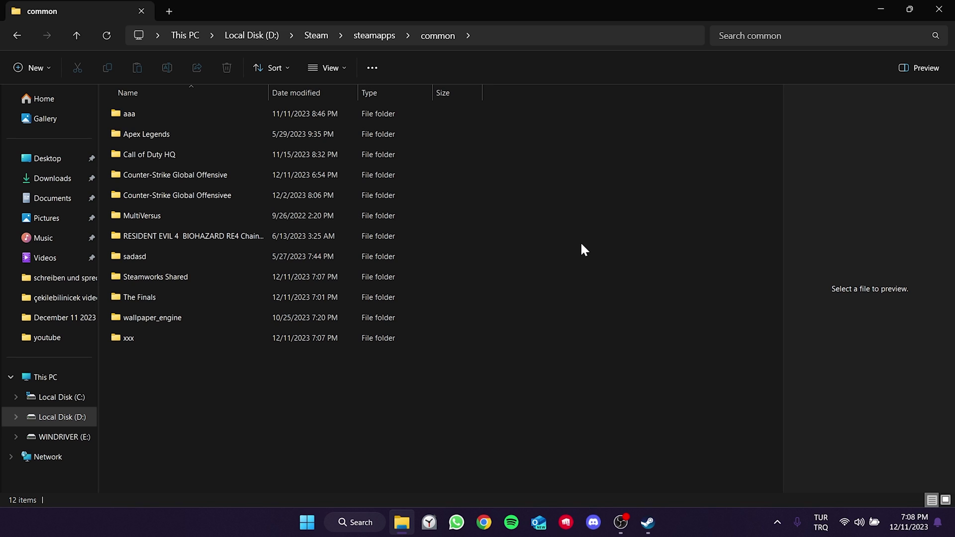
double_click(242, 298)
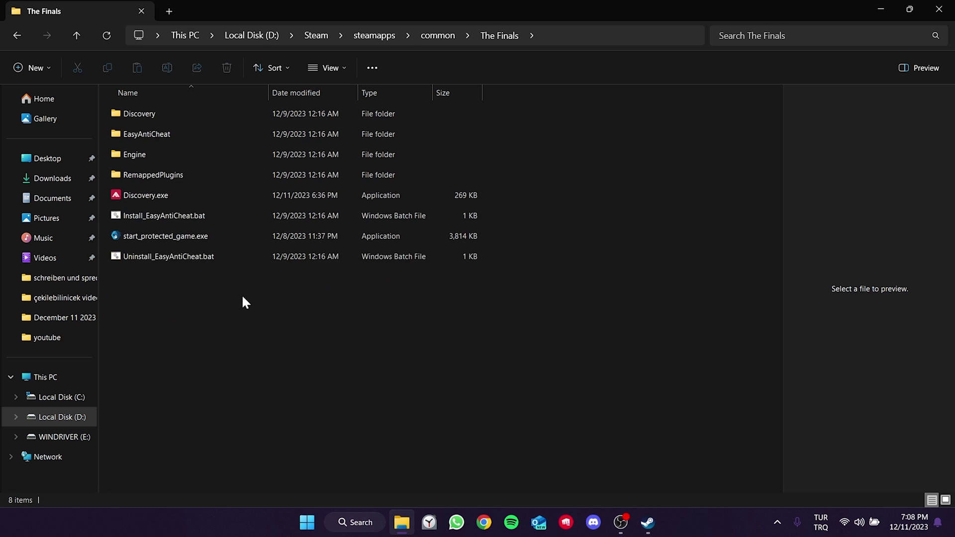
key("ctrl+a")
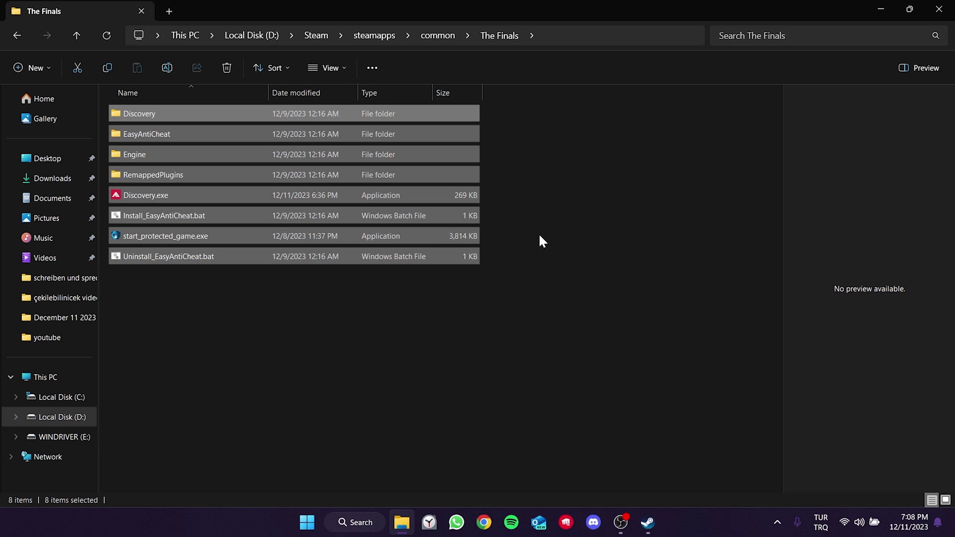
key("ctrl+x")
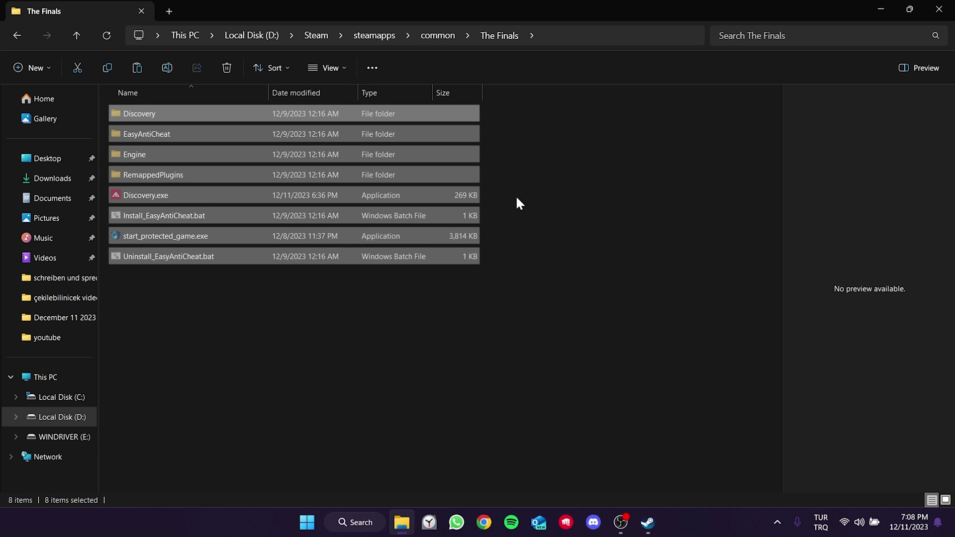
left_click(437, 37)
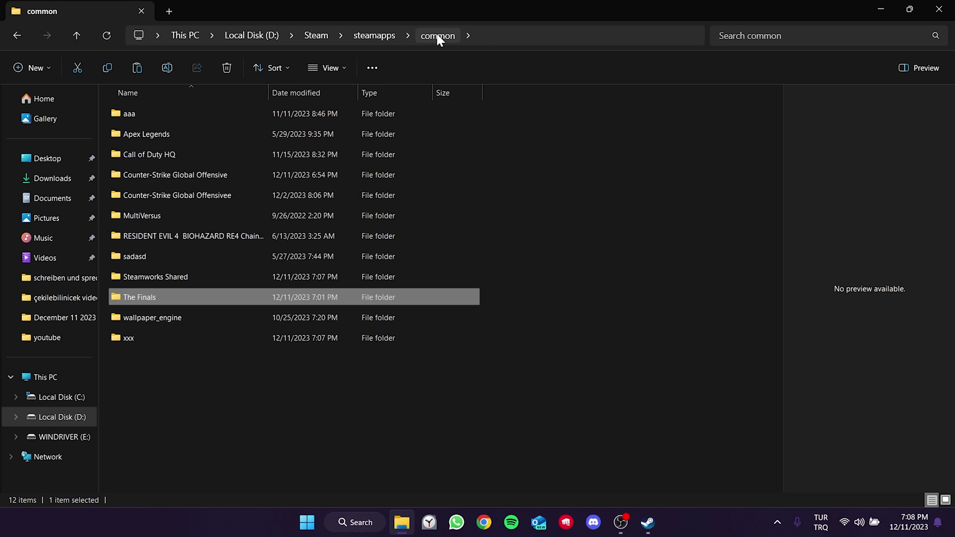
double_click(194, 332)
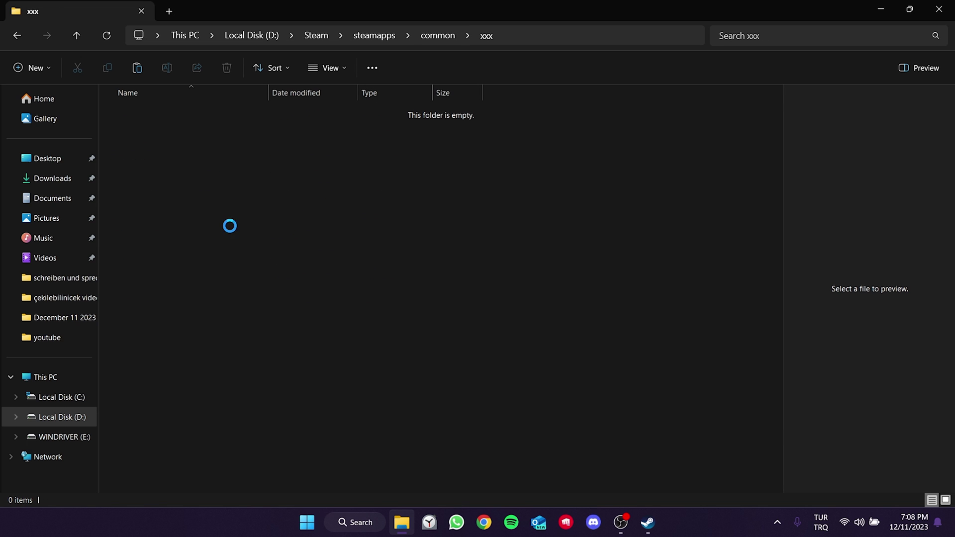
key("ctrl+v")
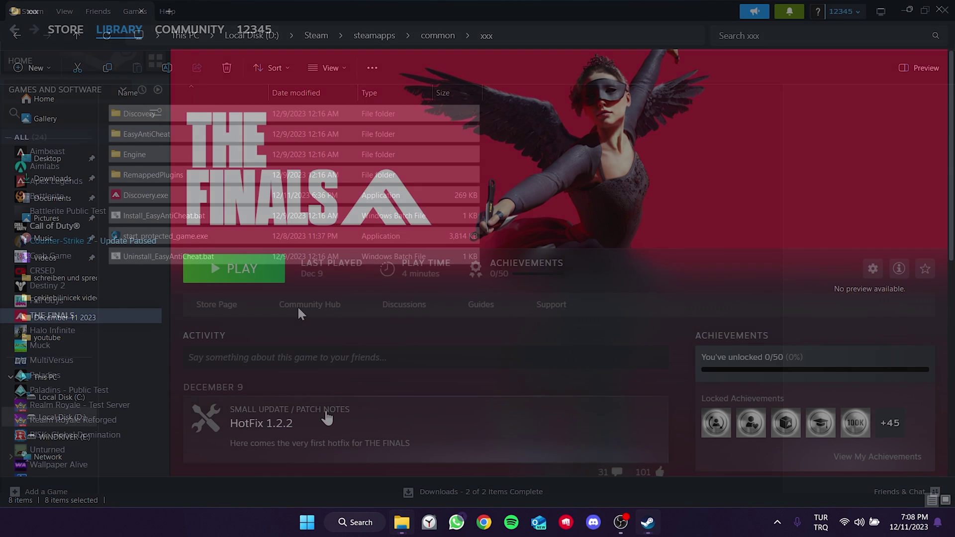
Uninstall THE FINALS, then start reinstalling it to Local Drive (D:).
right_click(92, 315)
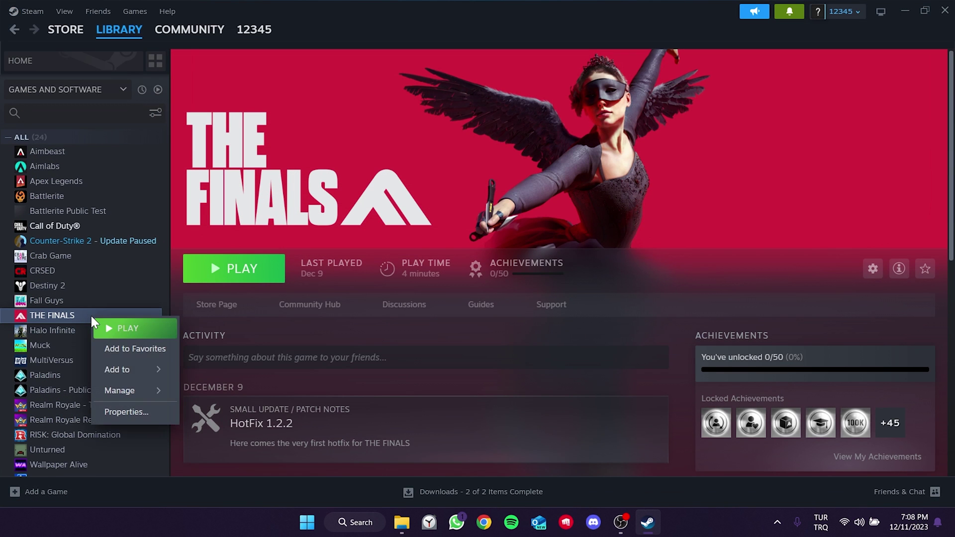
mouse_move(118, 376)
left_click(208, 473)
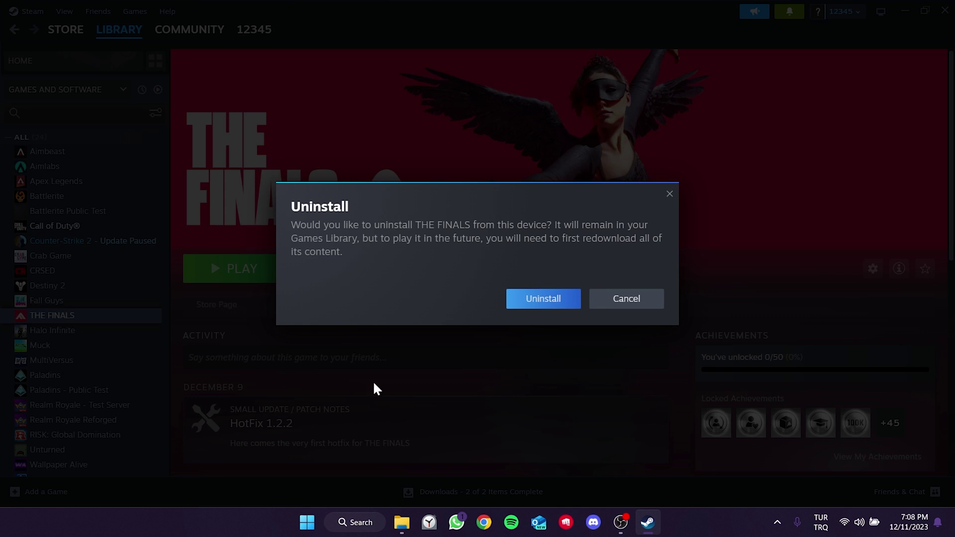
left_click(534, 314)
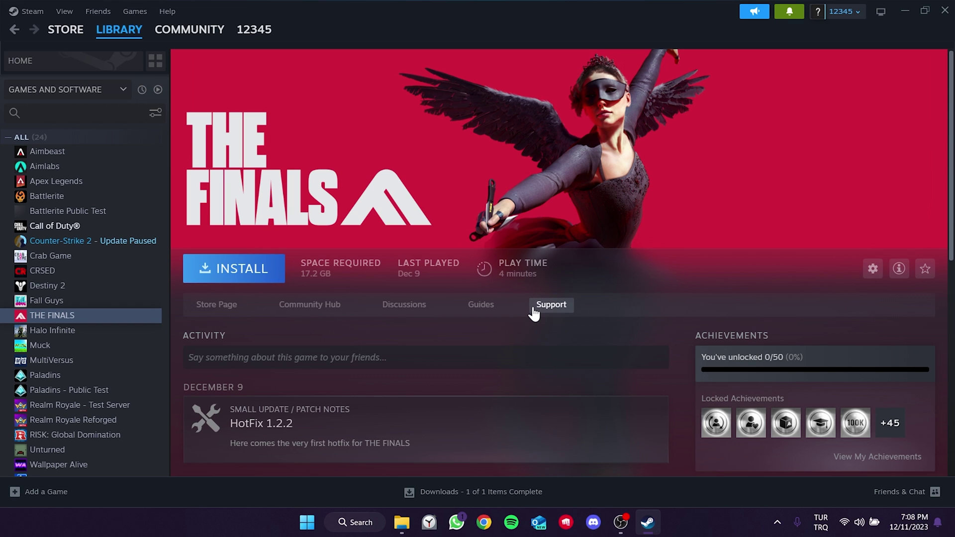
left_click(230, 275)
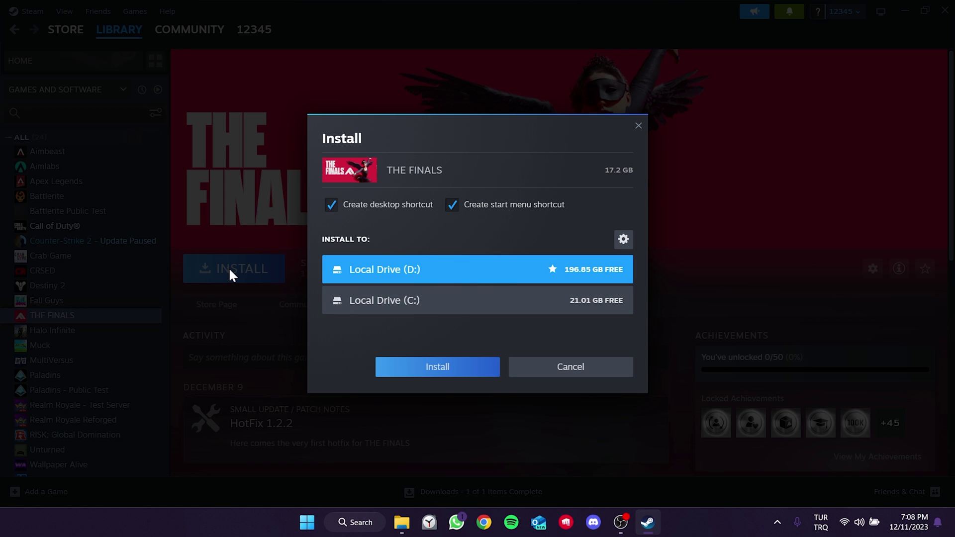
left_click(441, 374)
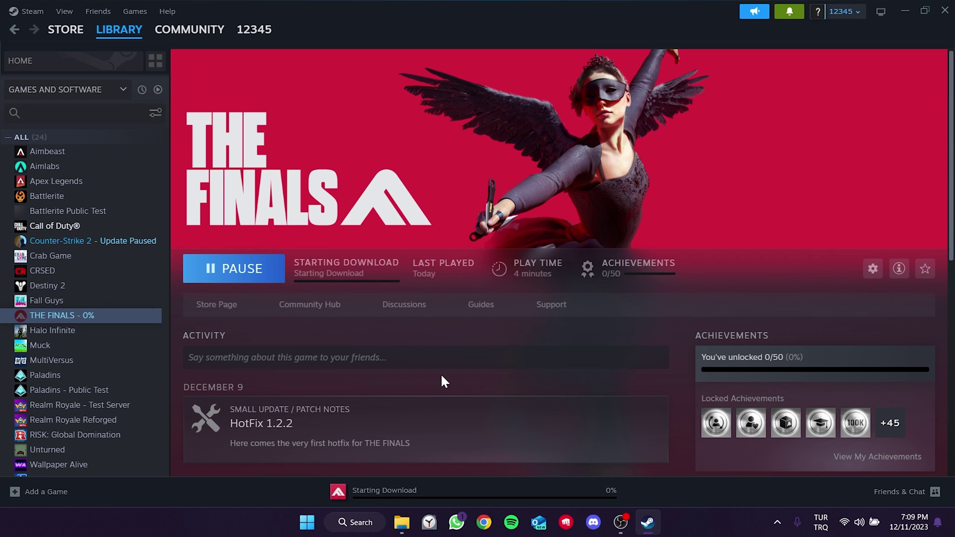
Pause the new download and uninstall THE FINALS again, leaving its empty folder.
key("alt+Tab")
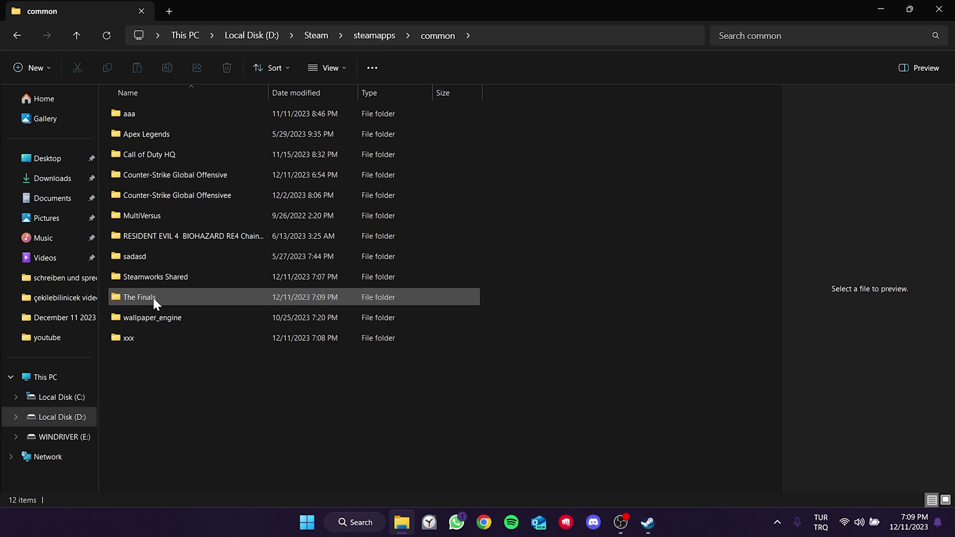
left_click(645, 522)
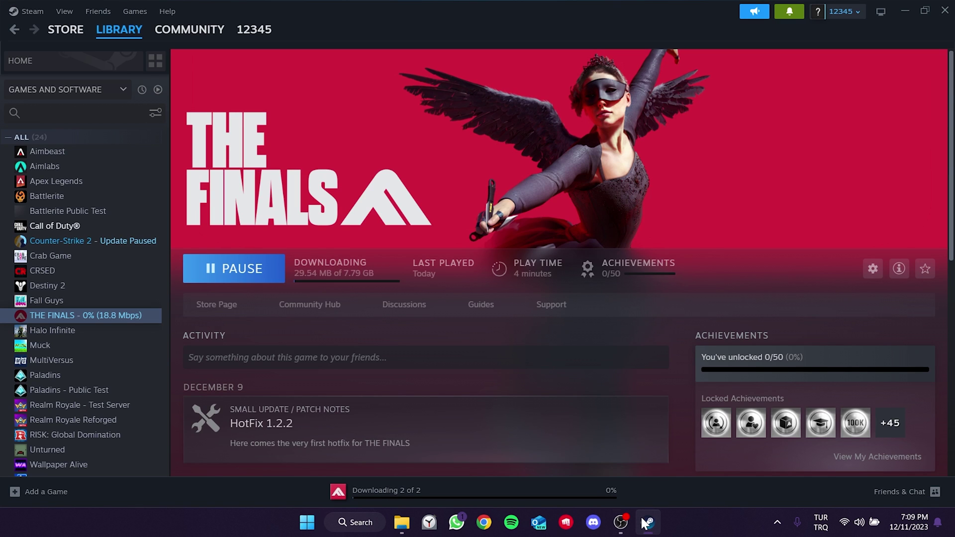
left_click(216, 271)
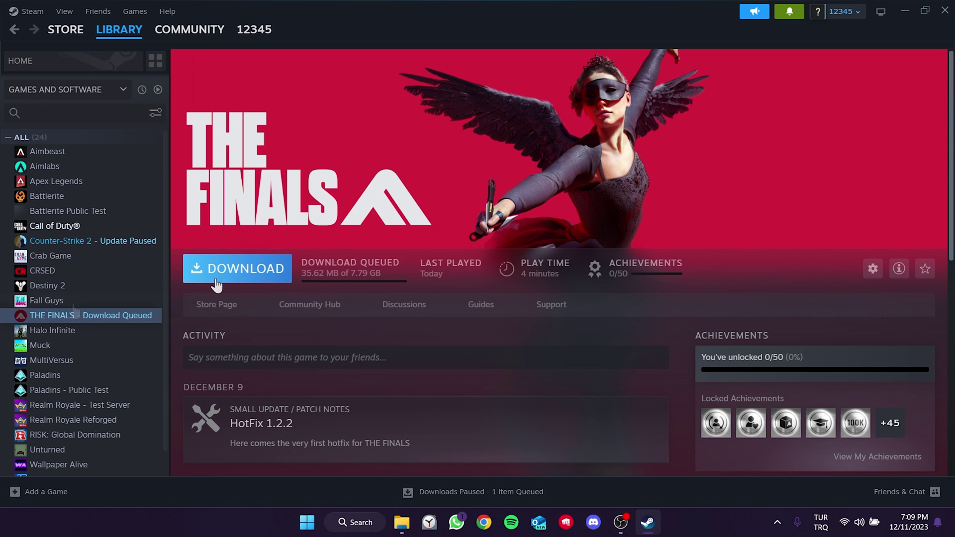
right_click(55, 314)
mouse_move(82, 384)
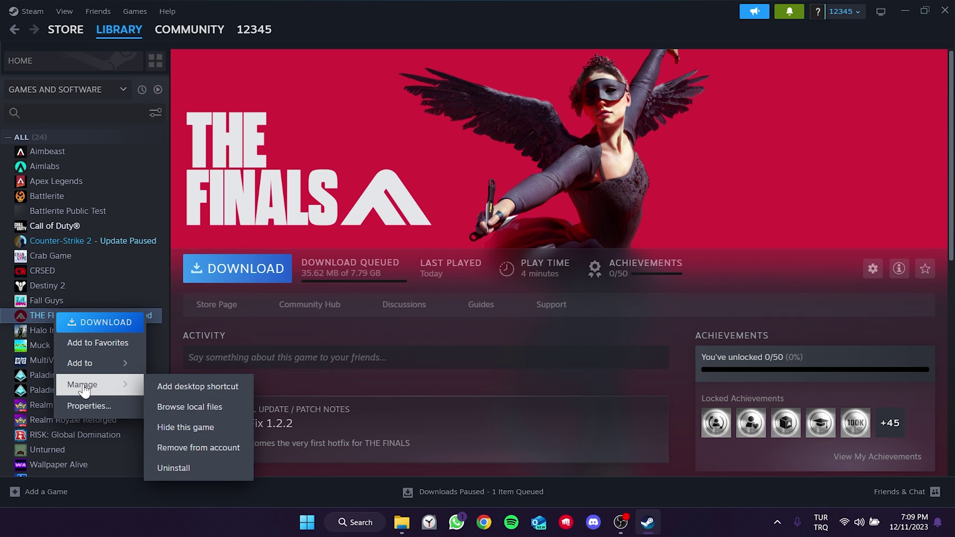
left_click(184, 470)
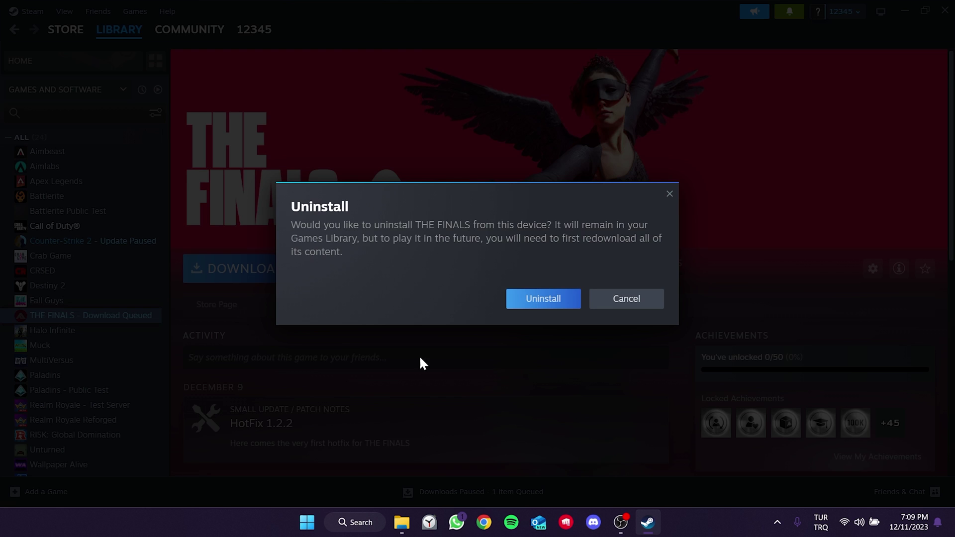
left_click(537, 297)
Copy the eight game files from xxx into the recreated The Finals folder.
key("alt+Tab")
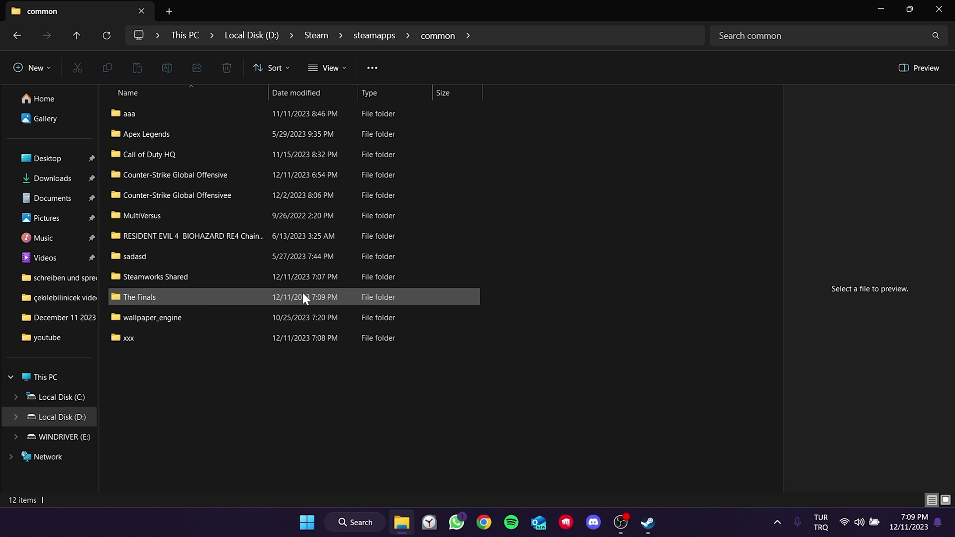
double_click(163, 340)
key("ctrl+a")
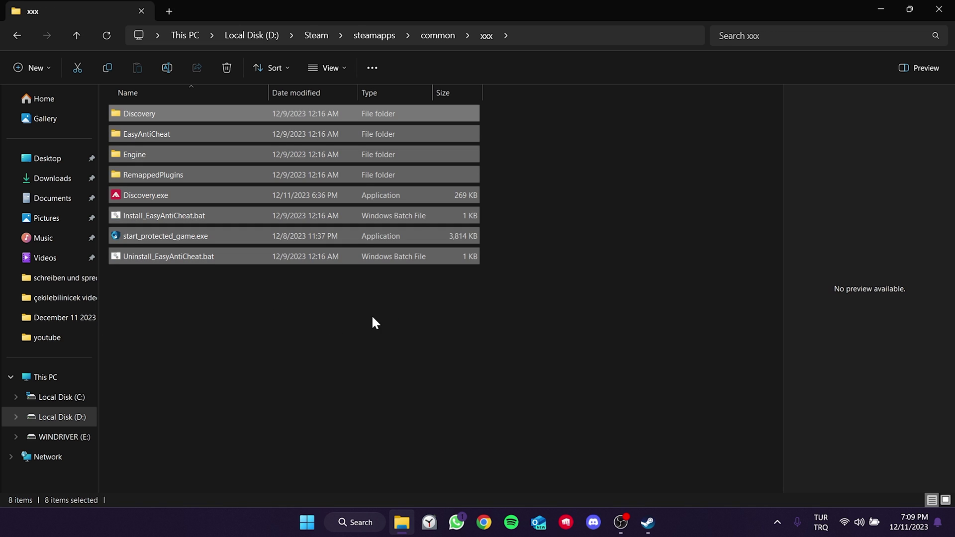
left_click(433, 35)
double_click(204, 296)
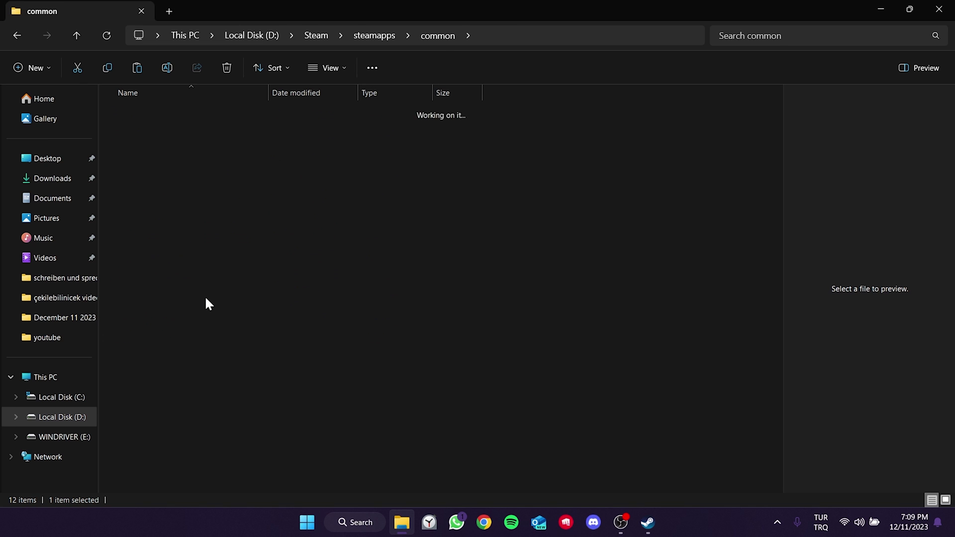
key("ctrl+v")
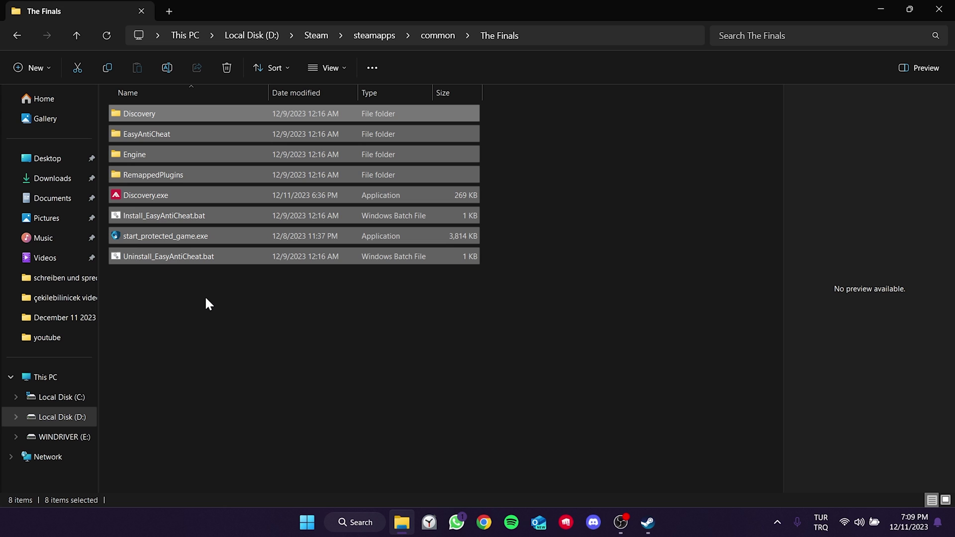
left_click(205, 299)
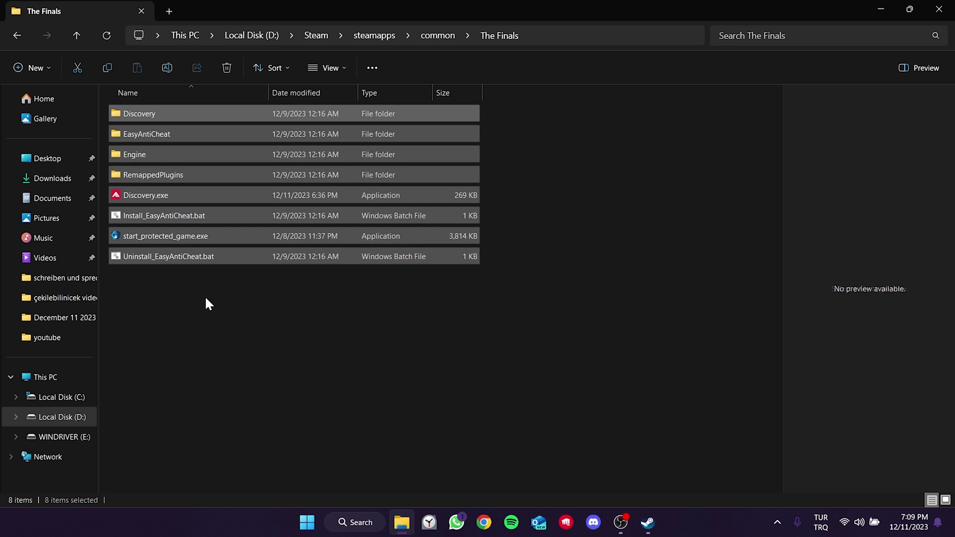
Reinstall THE FINALS on Local Drive (D:) so Steam validates the restored files.
left_click(648, 521)
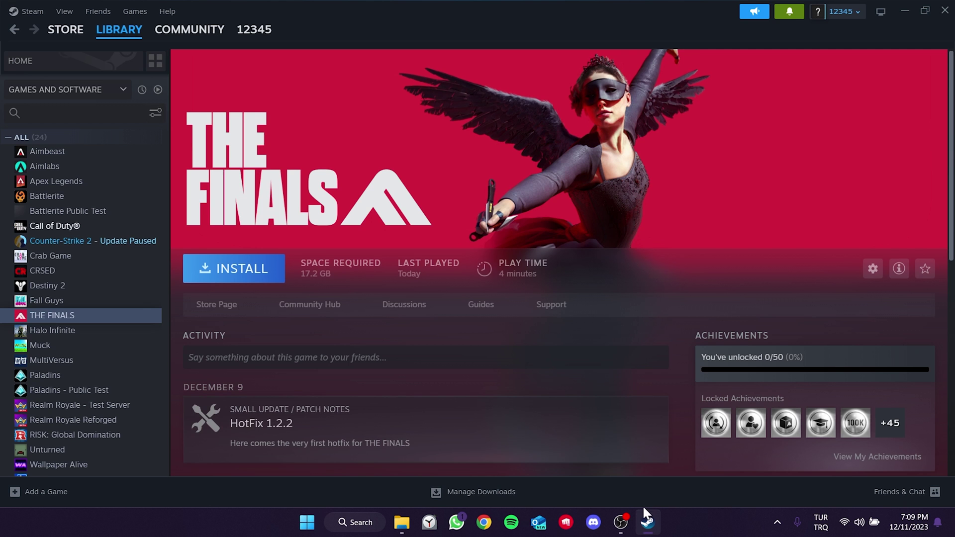
left_click(241, 276)
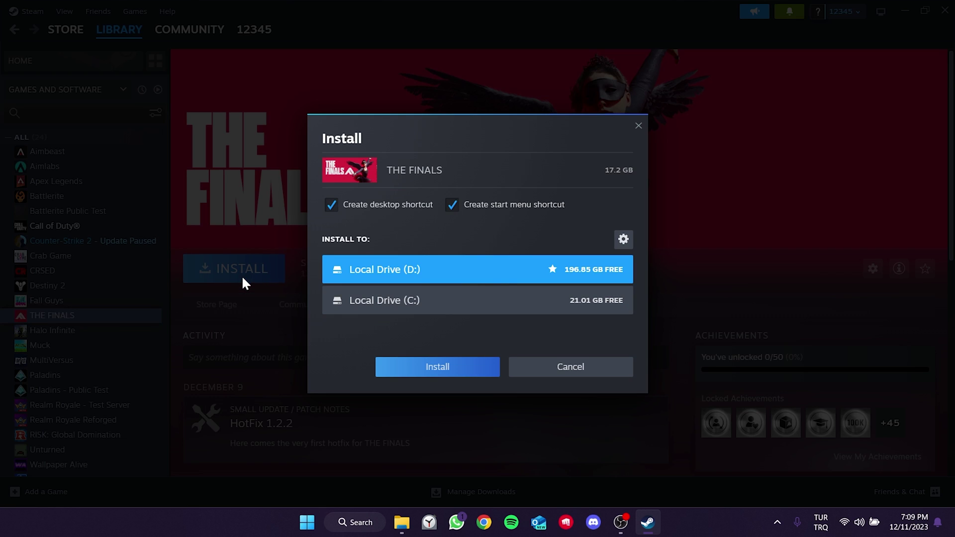
left_click(435, 371)
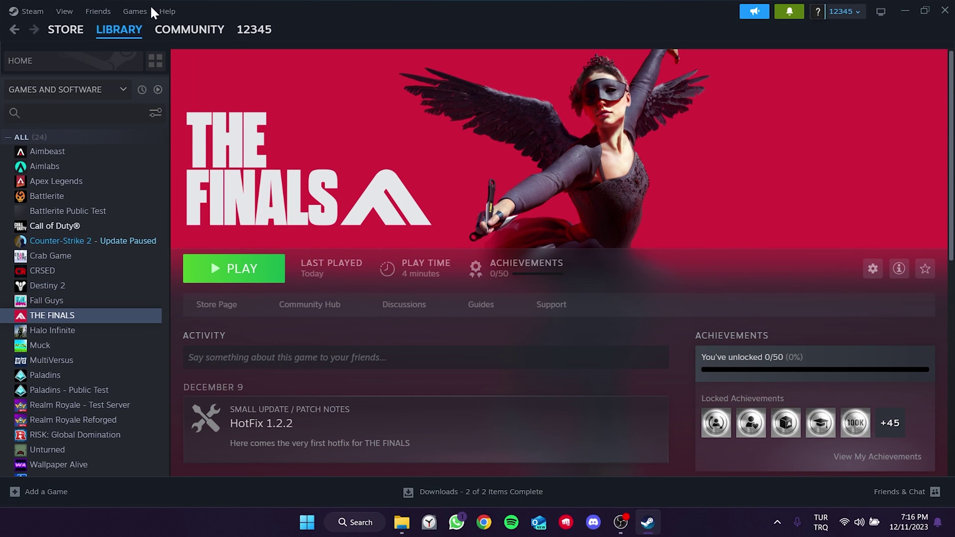
Add Local Drive (E:) as a Steam library folder in Storage settings.
left_click(33, 11)
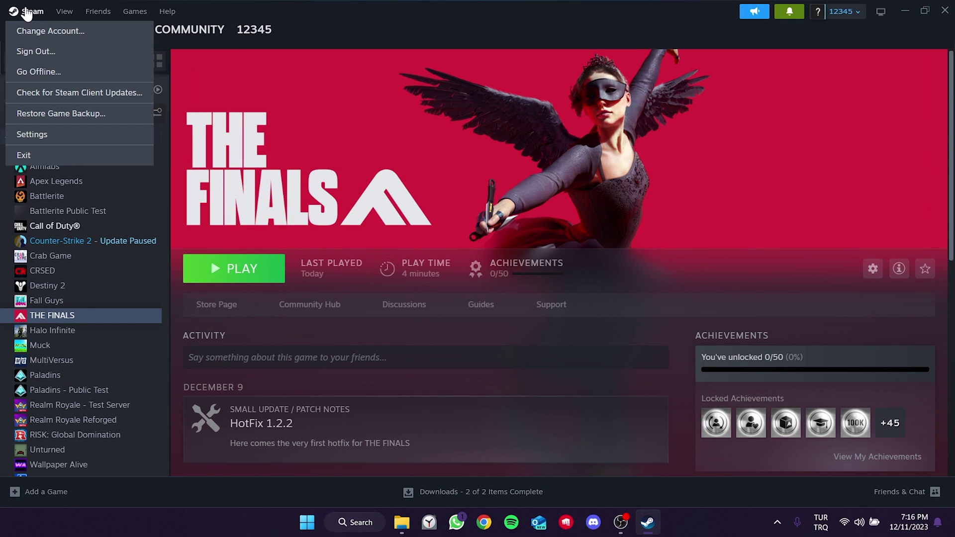
left_click(31, 135)
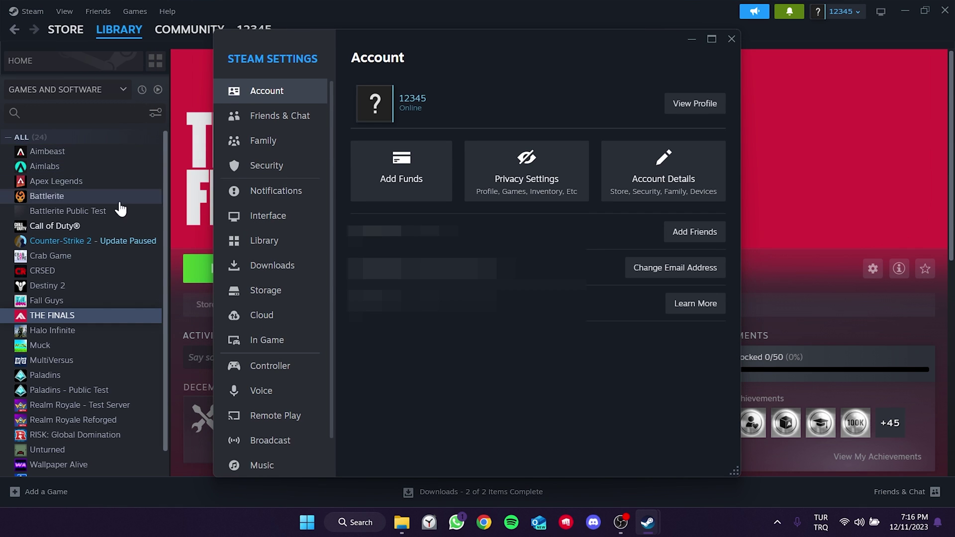
left_click(267, 289)
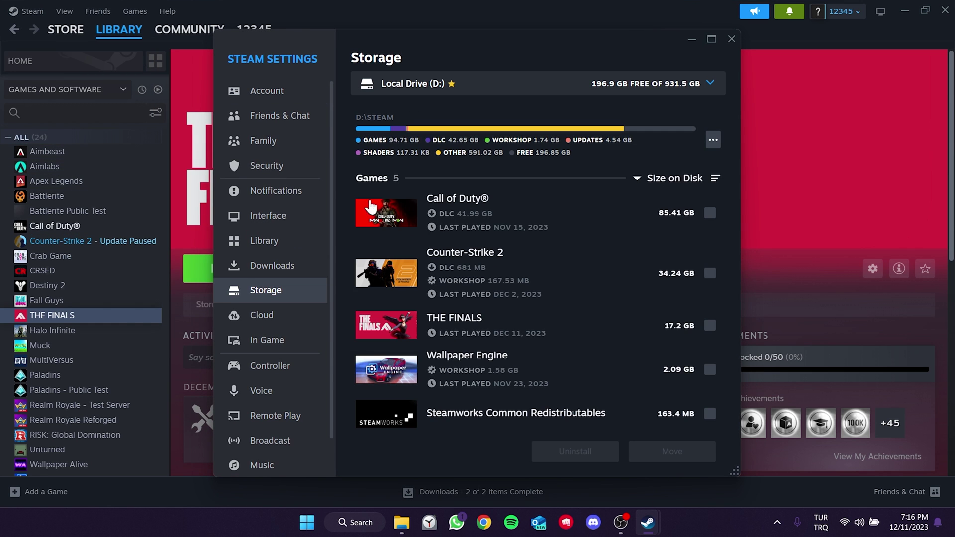
left_click(474, 85)
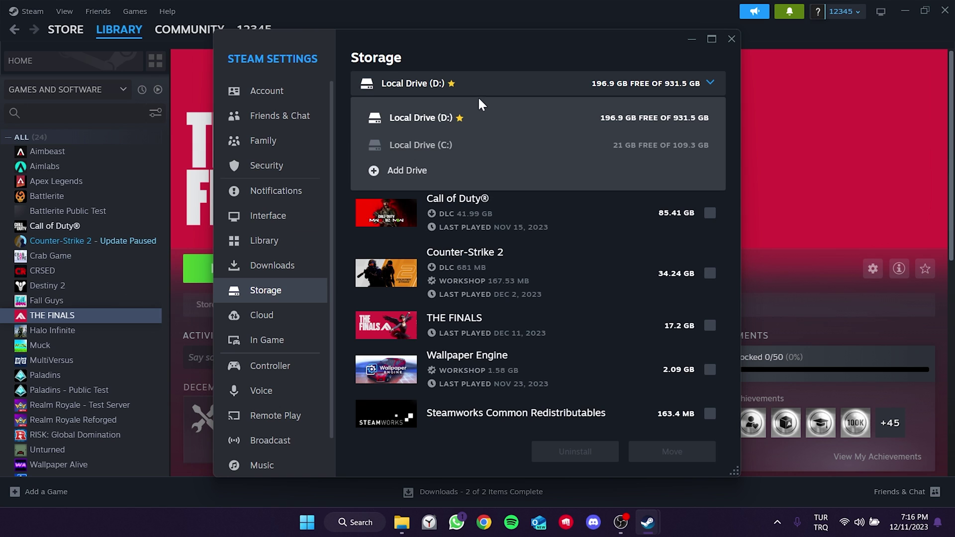
left_click(456, 170)
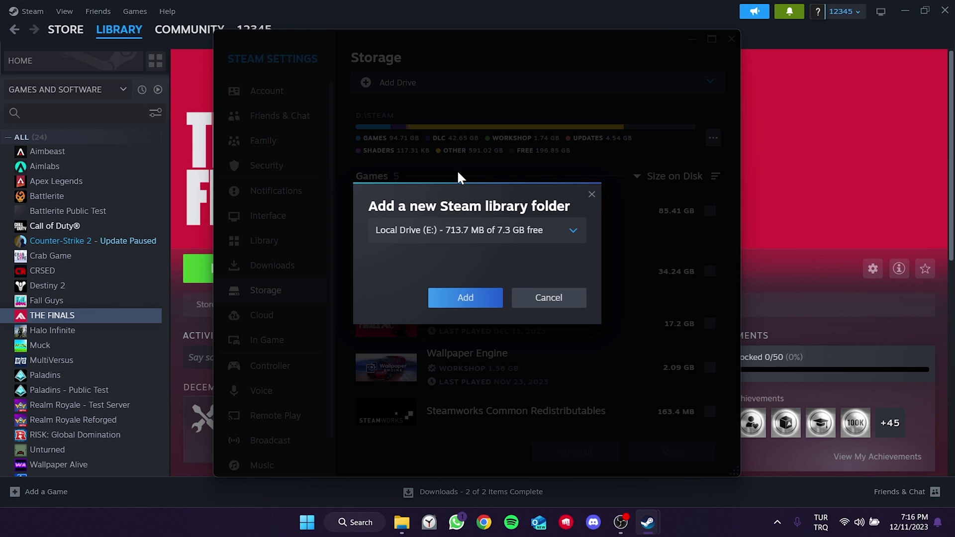
left_click(476, 229)
left_click(476, 231)
left_click(463, 297)
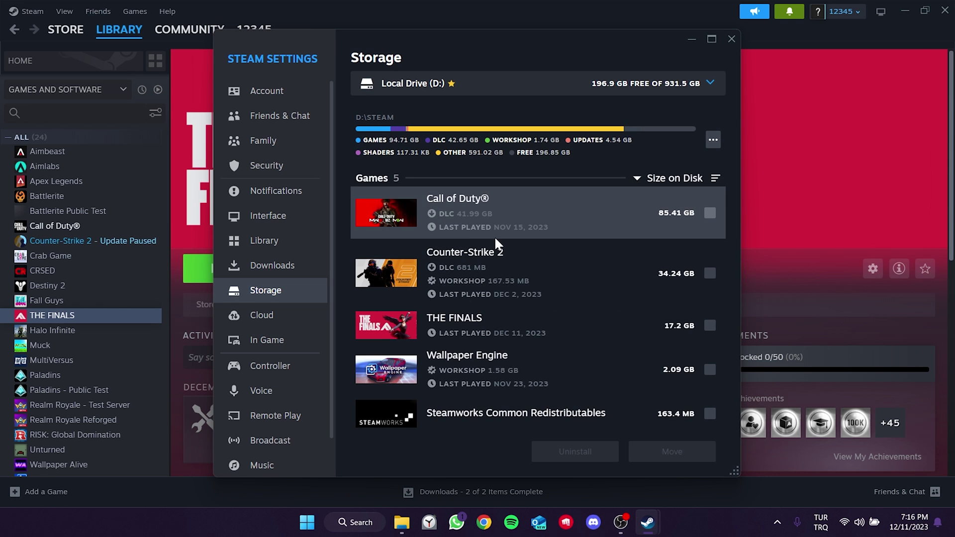
Move THE FINALS (17.2 GB) to Local Drive (C:).
left_click(710, 325)
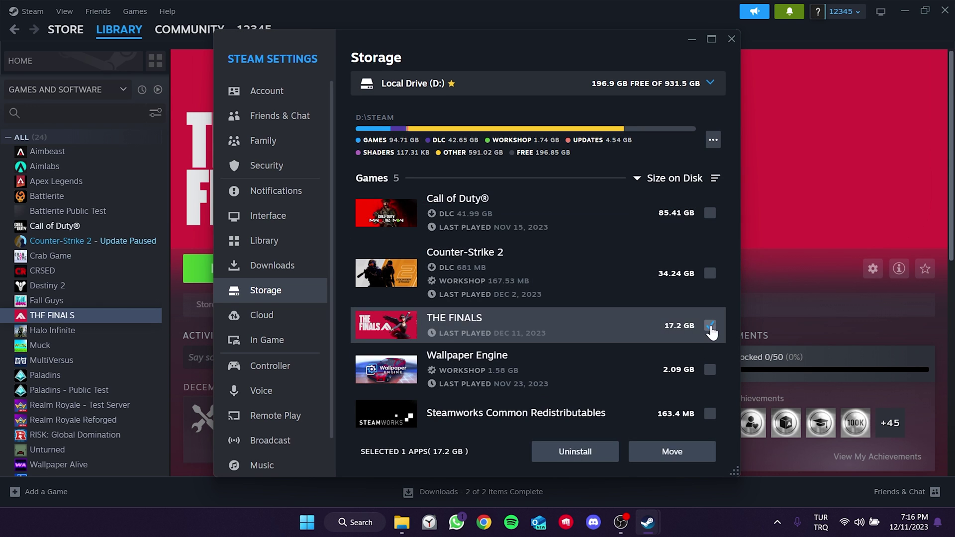
left_click(678, 466)
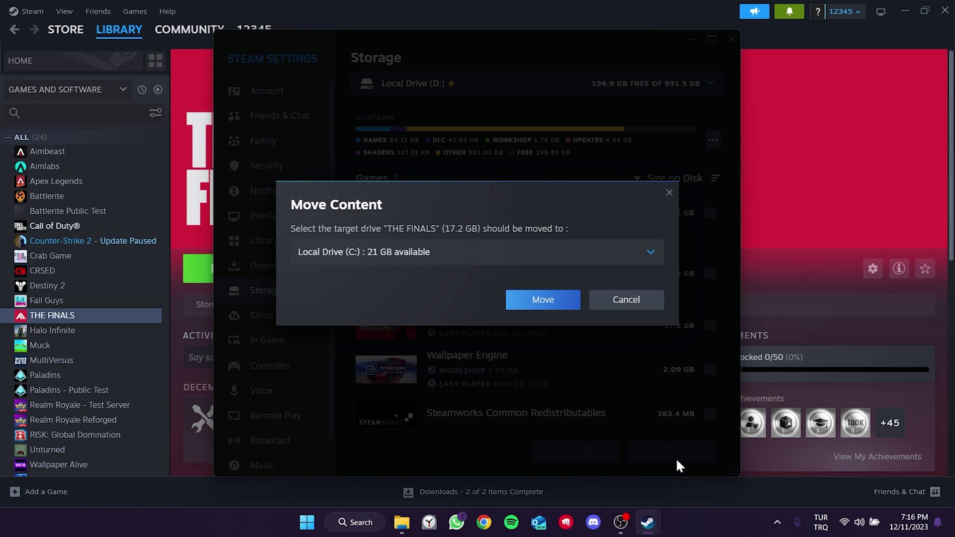
left_click(395, 259)
left_click(396, 283)
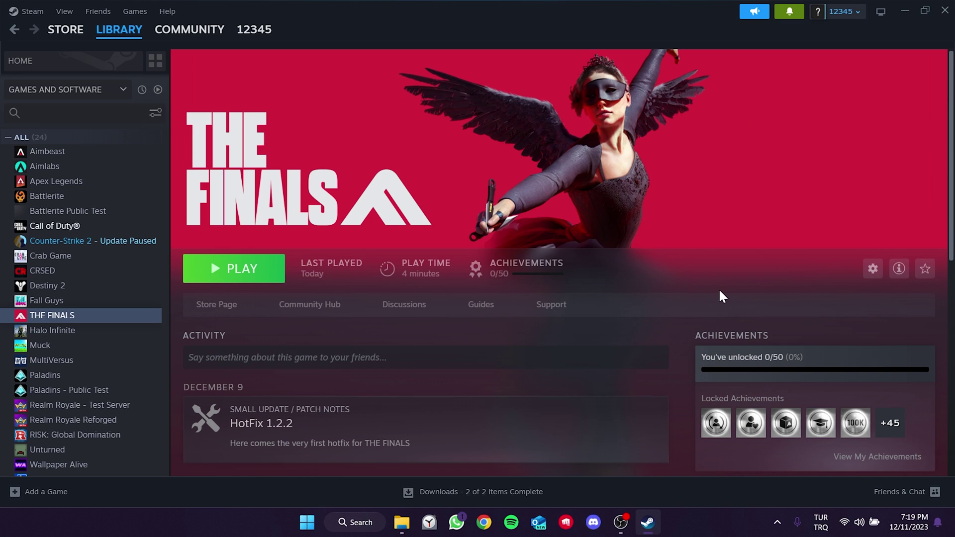
Bring up THE FINALS' Manage options in the library to reach Uninstall.
right_click(89, 316)
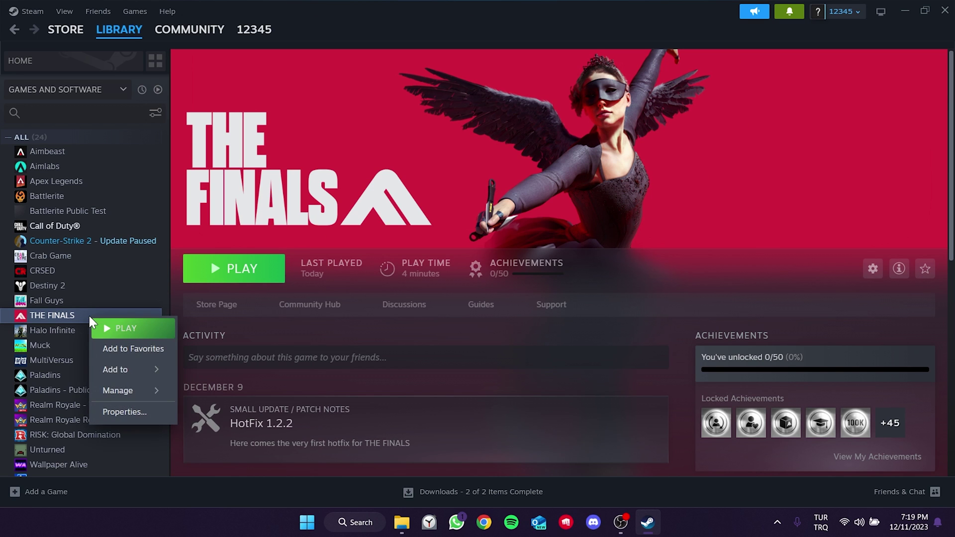
mouse_move(134, 391)
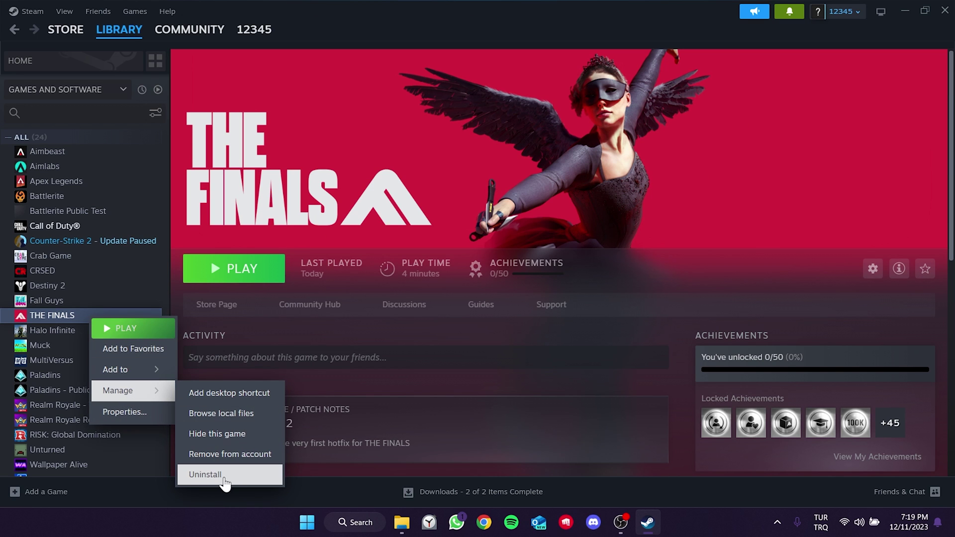